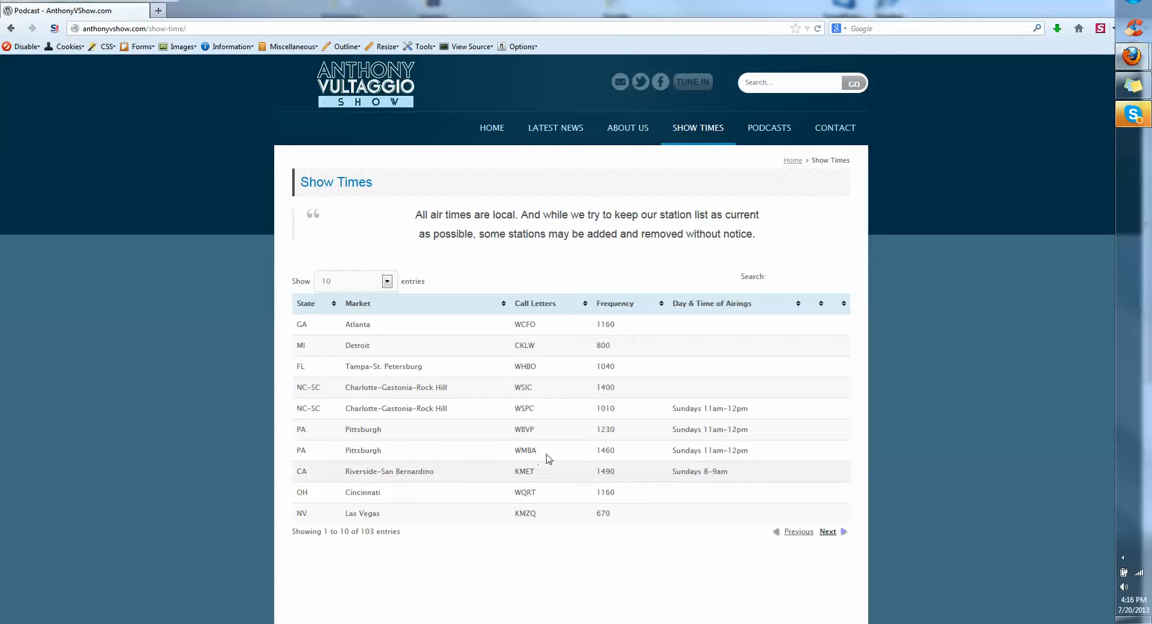
# View the site's Podcasts page, and go to the site's wp-admin login page
pyautogui.click(761, 130)
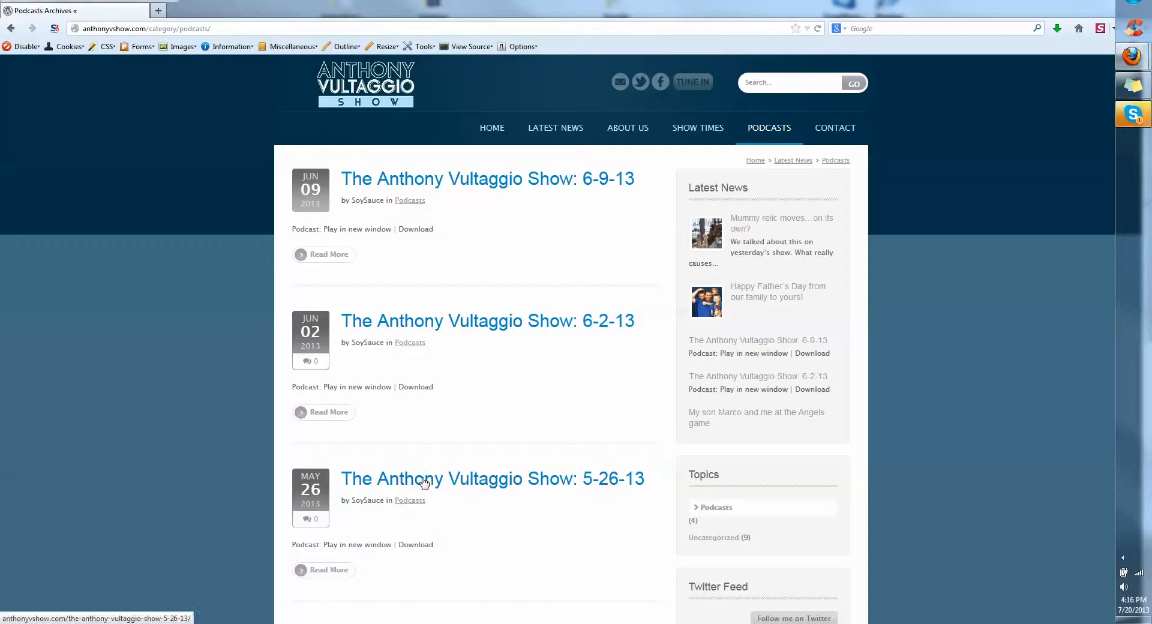
pyautogui.click(243, 28)
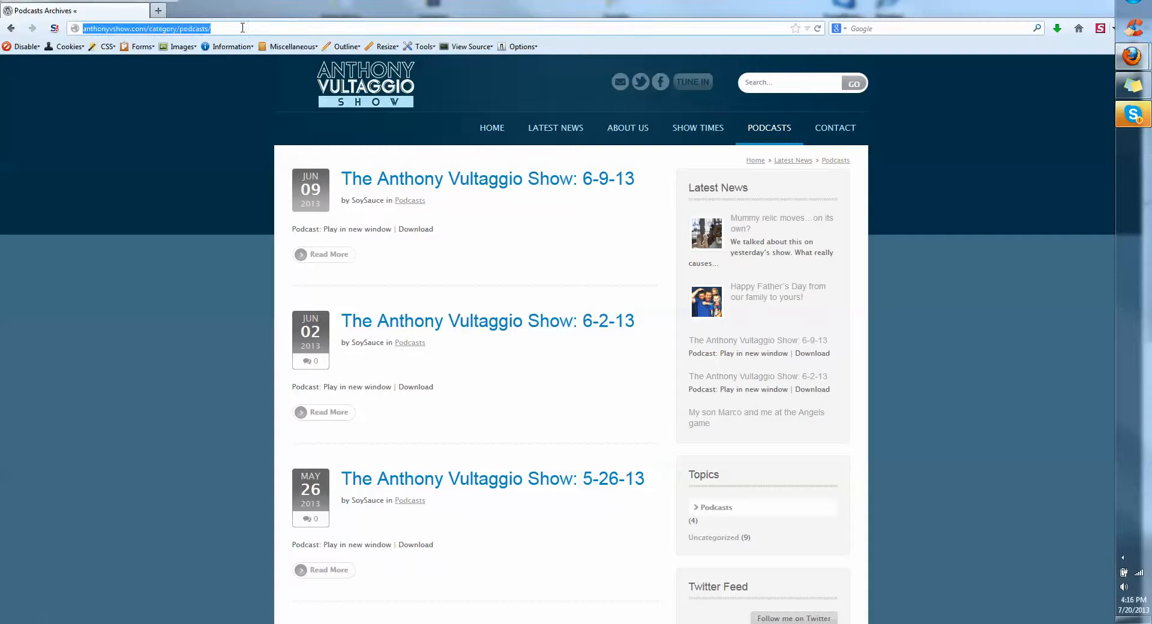
pyautogui.click(155, 29)
pyautogui.moveTo(149, 28); pyautogui.dragTo(287, 32)
pyautogui.write('wp-admin')
pyautogui.press('Return')
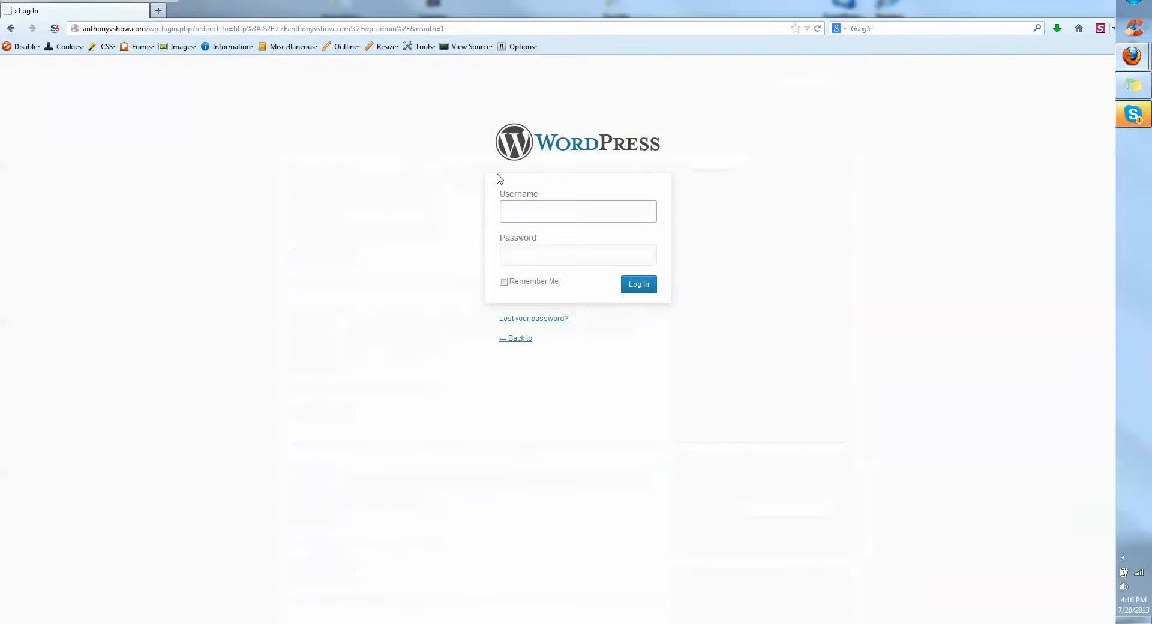
# Log in to the WordPress admin with the account username and password
pyautogui.click(526, 206)
pyautogui.click(521, 229)
pyautogui.click(631, 286)
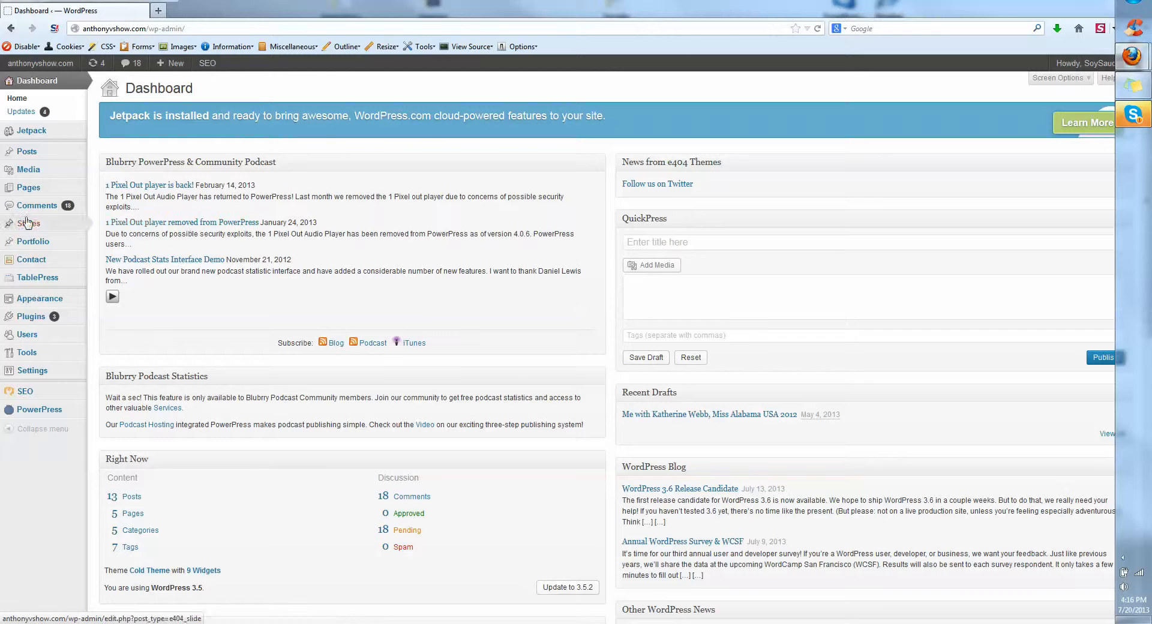
# Look through the existing posts in the posts list and start a new post
pyautogui.moveTo(33, 318)
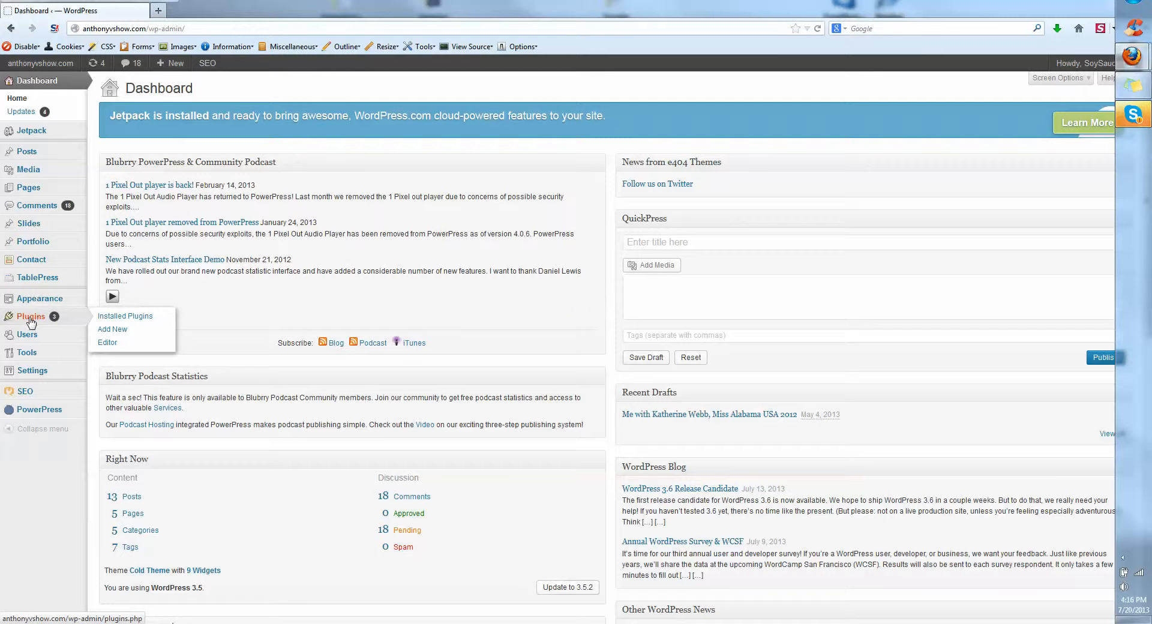
pyautogui.moveTo(20, 155)
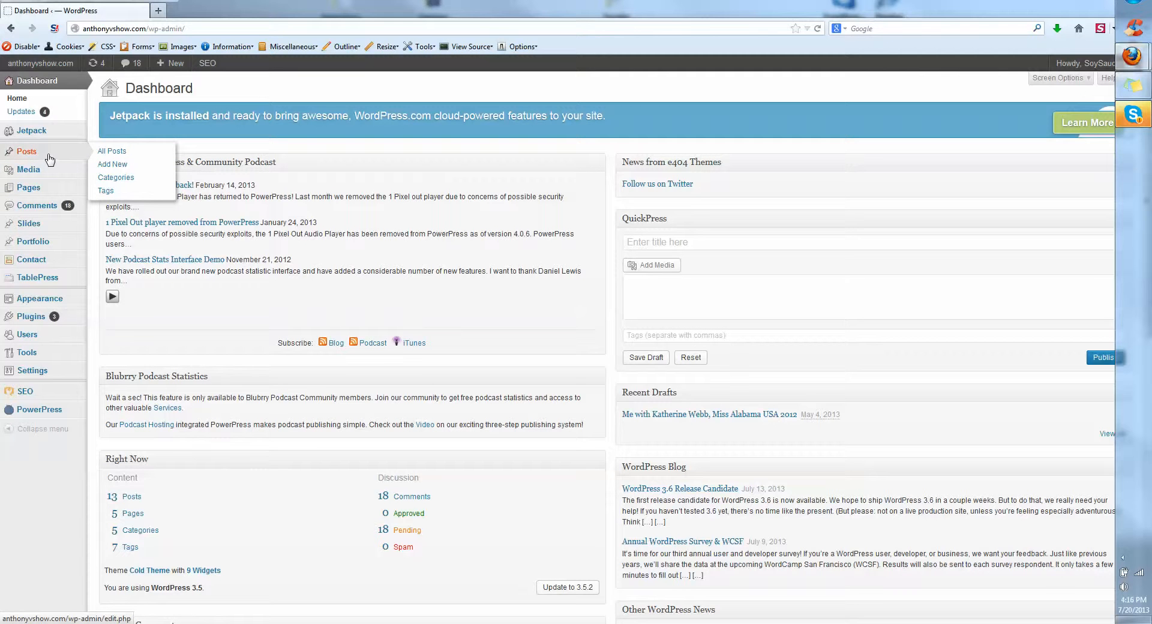
pyautogui.click(27, 153)
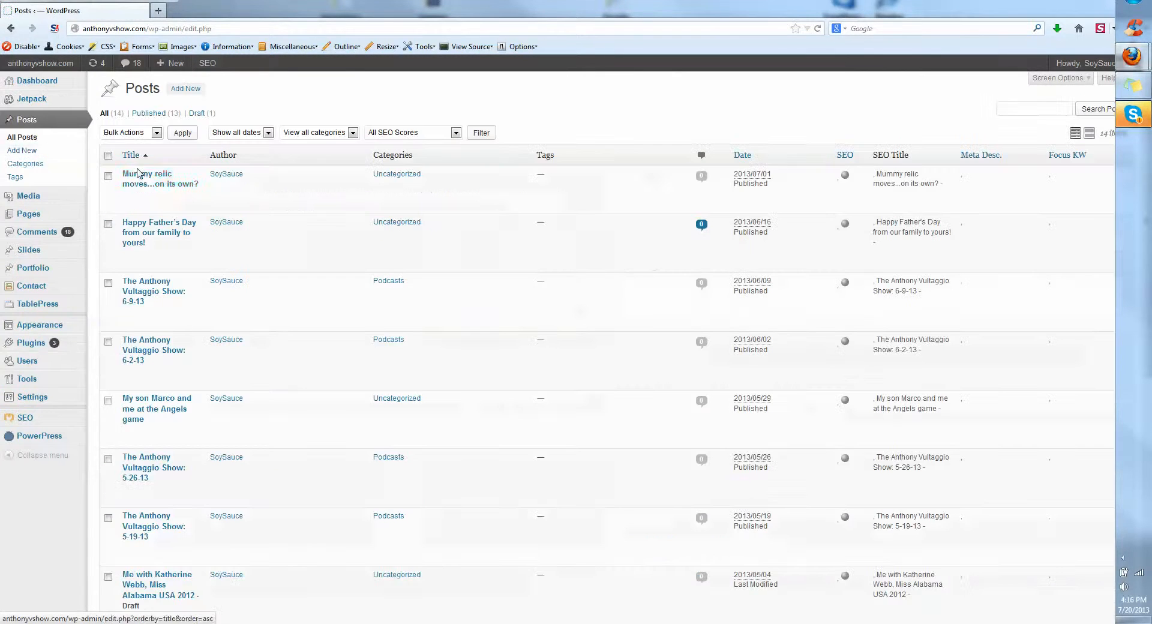
pyautogui.scroll(-4, 144, 204)
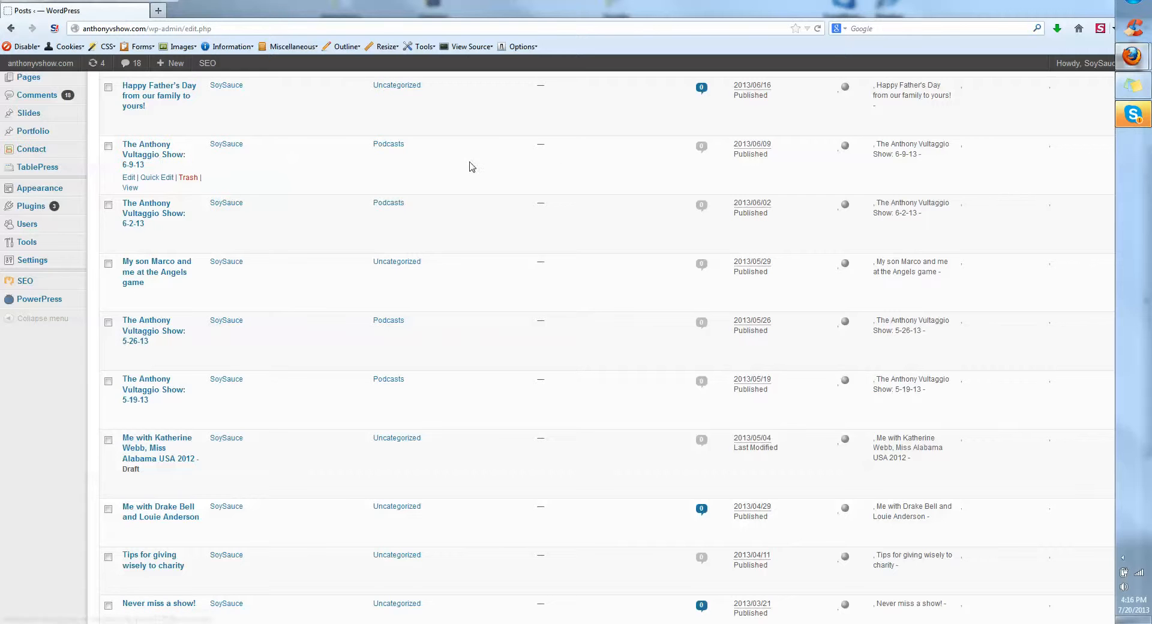
pyautogui.scroll(-2, 312, 184)
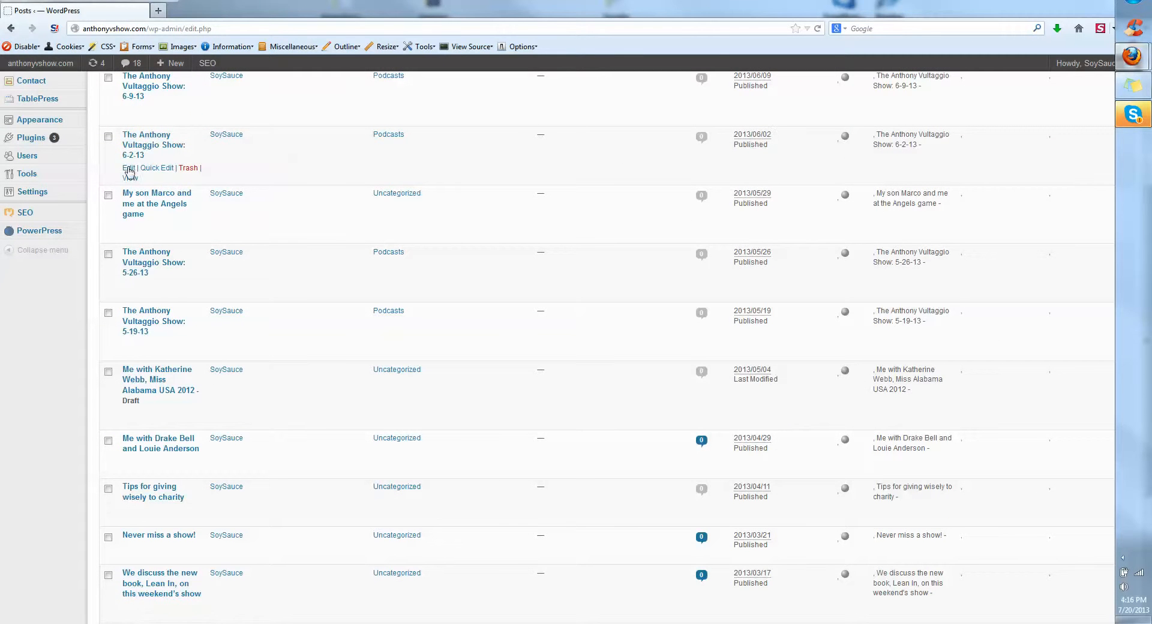
pyautogui.scroll(6, 270, 174)
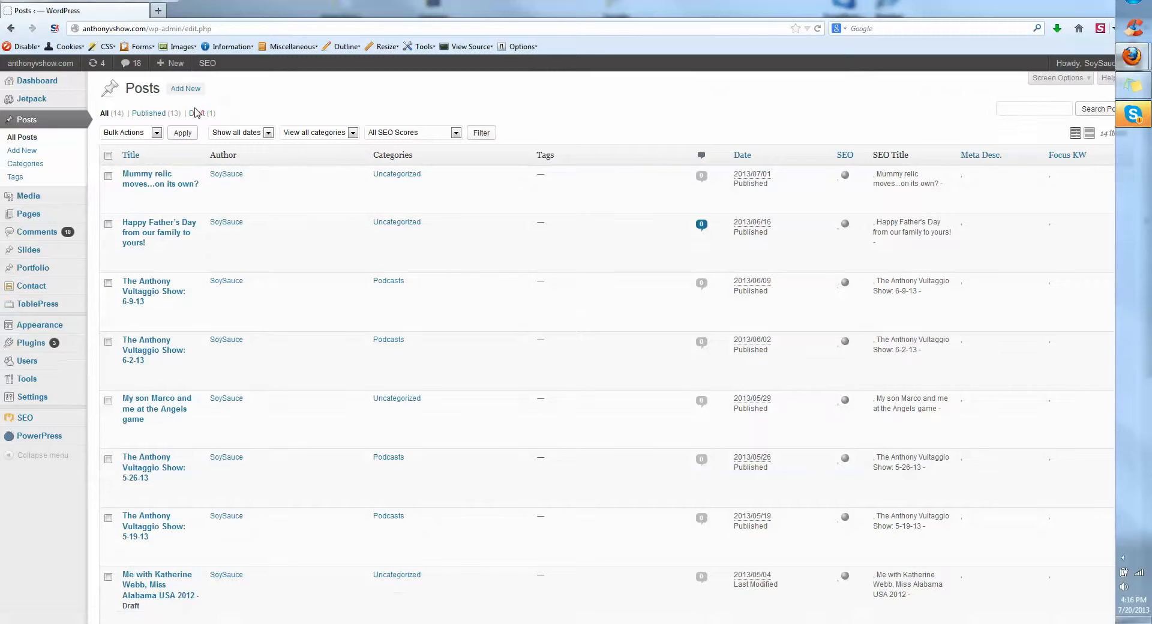
pyautogui.click(194, 90)
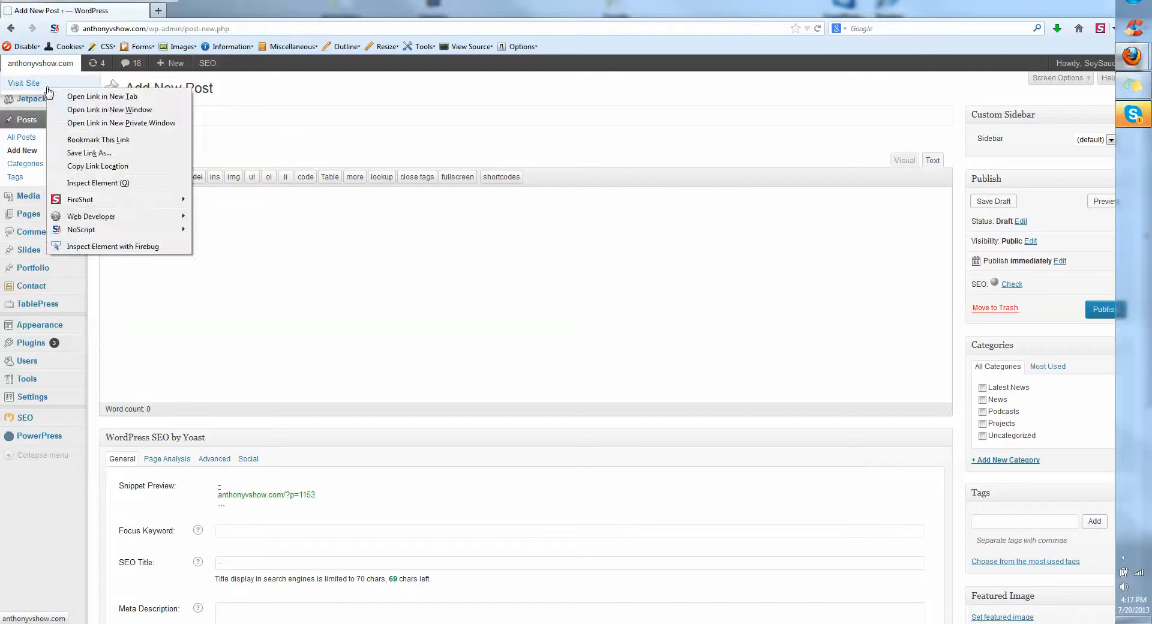
# Open the live site in a new tab and copy the title of the 6-9-13 show from its Podcasts page
pyautogui.rightClick(48, 88)
pyautogui.click(81, 96)
pyautogui.click(210, 10)
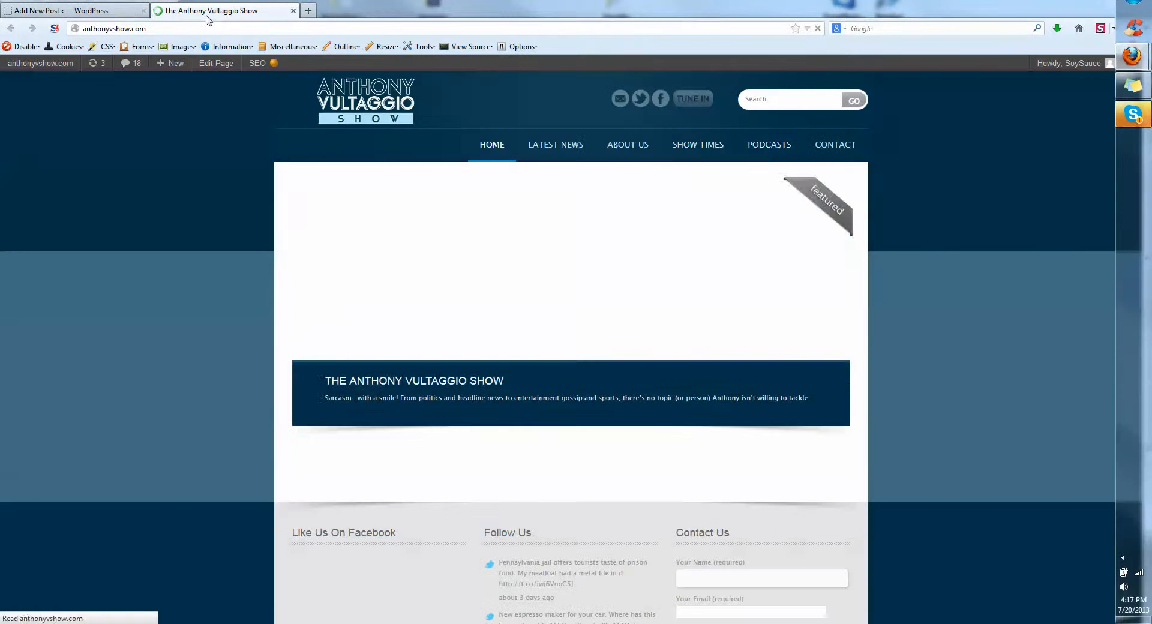
pyautogui.click(757, 150)
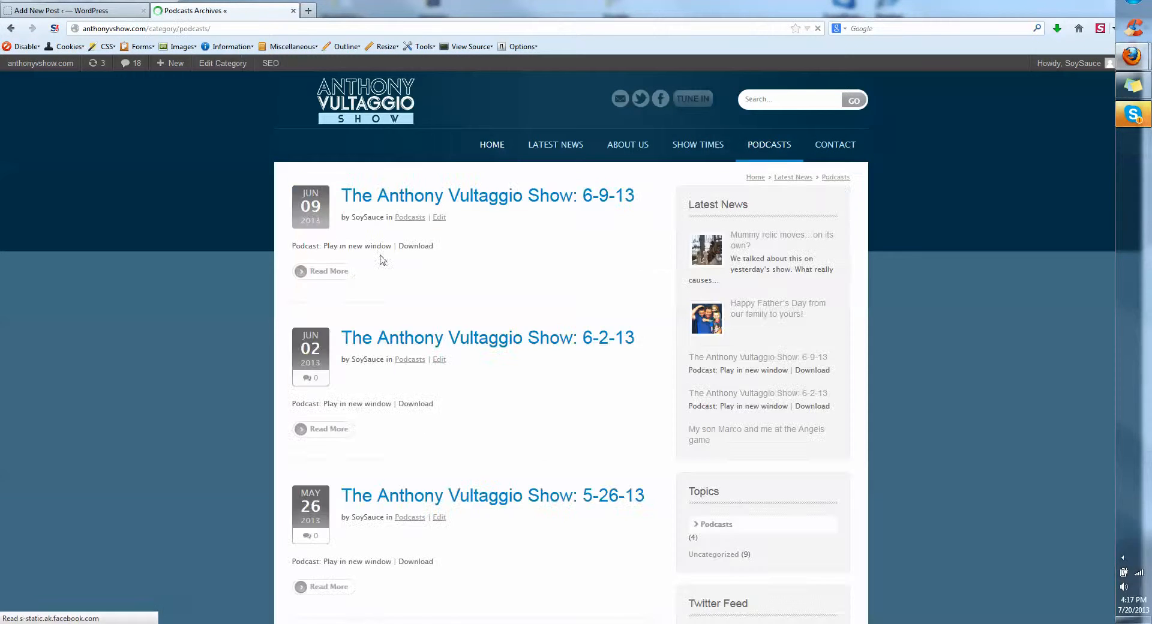
pyautogui.moveTo(651, 201); pyautogui.dragTo(347, 206)
pyautogui.hotkey('ctrl', 'c')
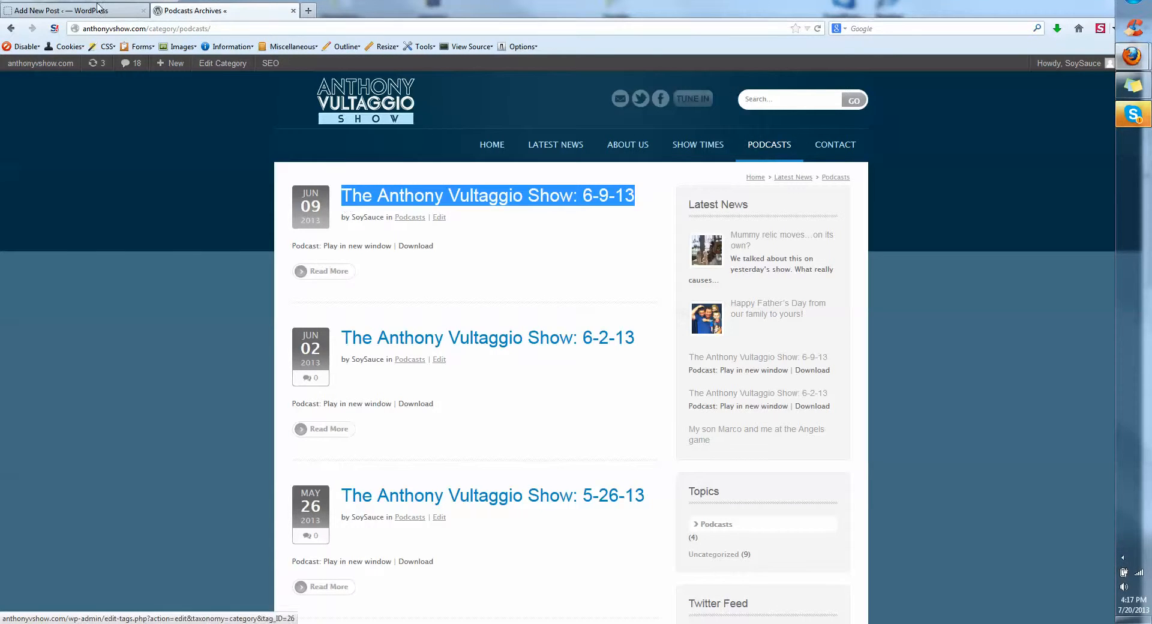
# Paste the copied title into the new post and change its date so it reads "The Anthony Vultaggio Show: 8-11-13"
pyautogui.click(60, 10)
pyautogui.click(177, 123)
pyautogui.hotkey('ctrl', 'v')
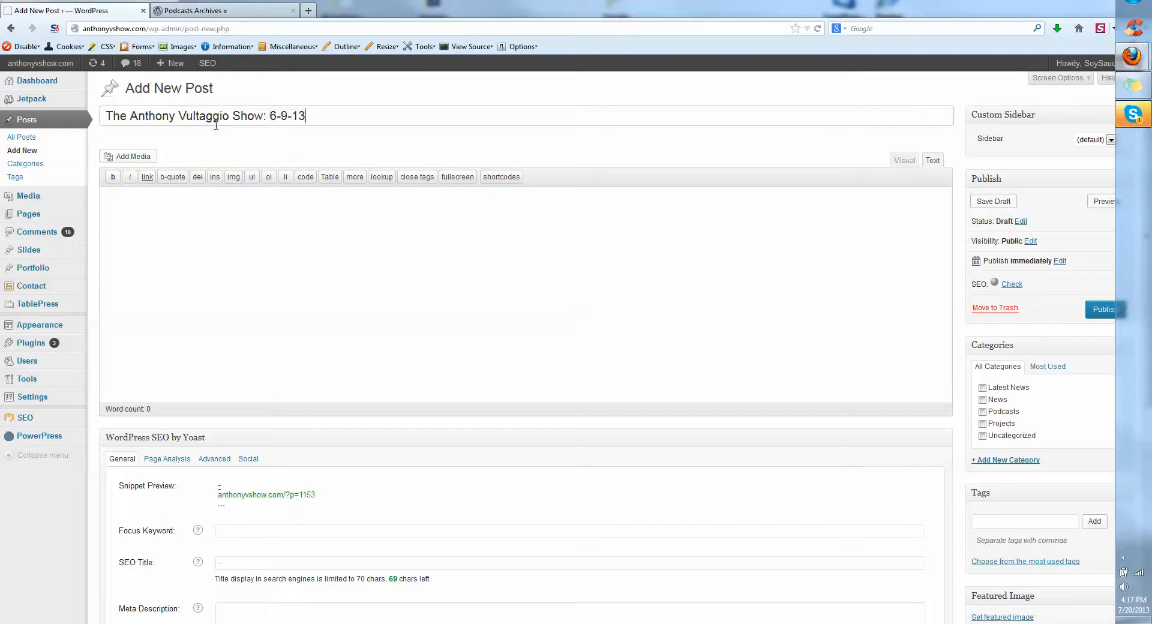
pyautogui.moveTo(271, 114); pyautogui.dragTo(282, 112)
pyautogui.write('`1')
pyautogui.write('11')
# Enter "description here .." as the post body and assign the post to the Podcasts category
pyautogui.click(221, 234)
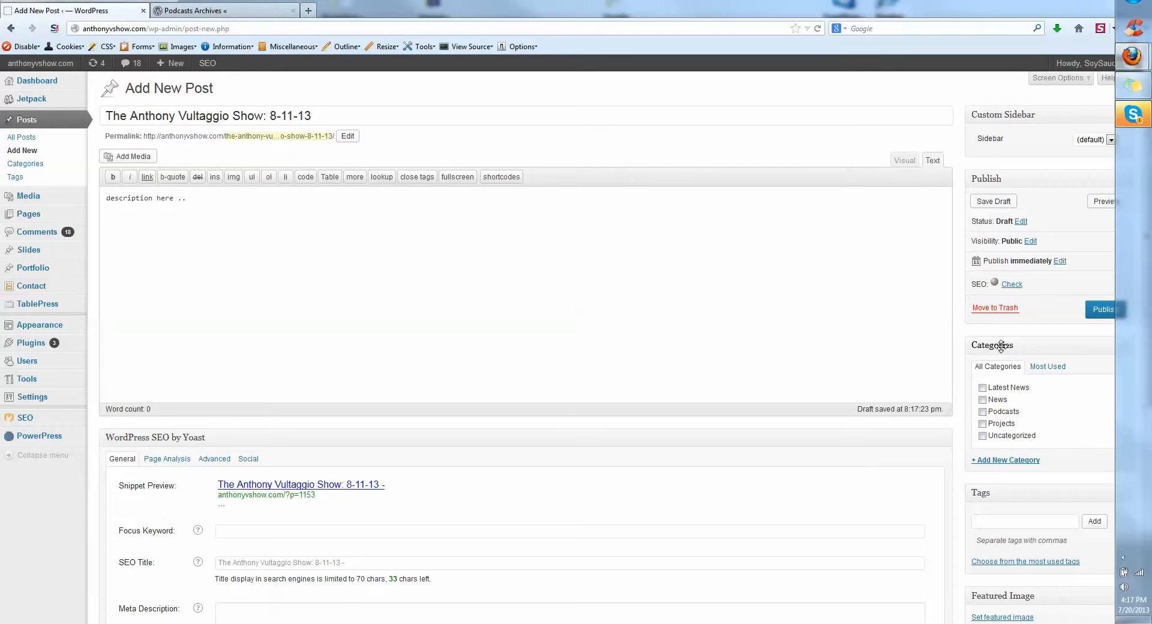
pyautogui.moveTo(990, 346)
pyautogui.mouseDown()
pyautogui.moveTo(938, 353)
pyautogui.moveTo(996, 354)
pyautogui.mouseUp()
pyautogui.click(983, 412)
pyautogui.moveTo(210, 224); pyautogui.dragTo(84, 198)
# Set the host's portrait, Untitled-5.png, from the media library as the post's featured image
pyautogui.scroll(-5, 207, 239)
pyautogui.scroll(-3, 204, 242)
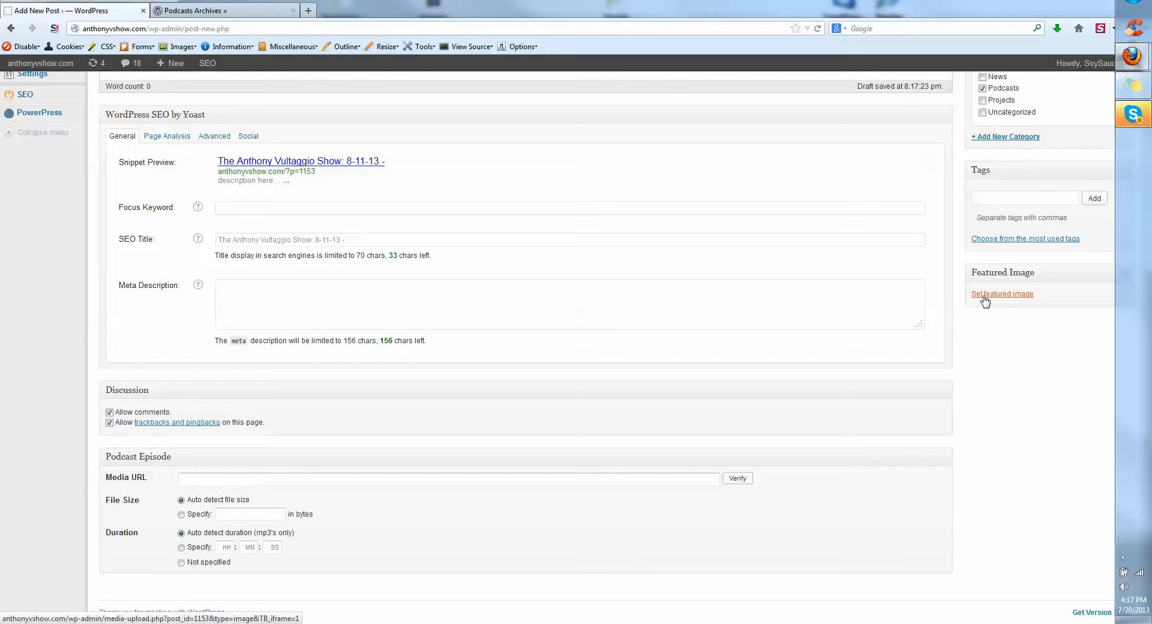
pyautogui.click(984, 297)
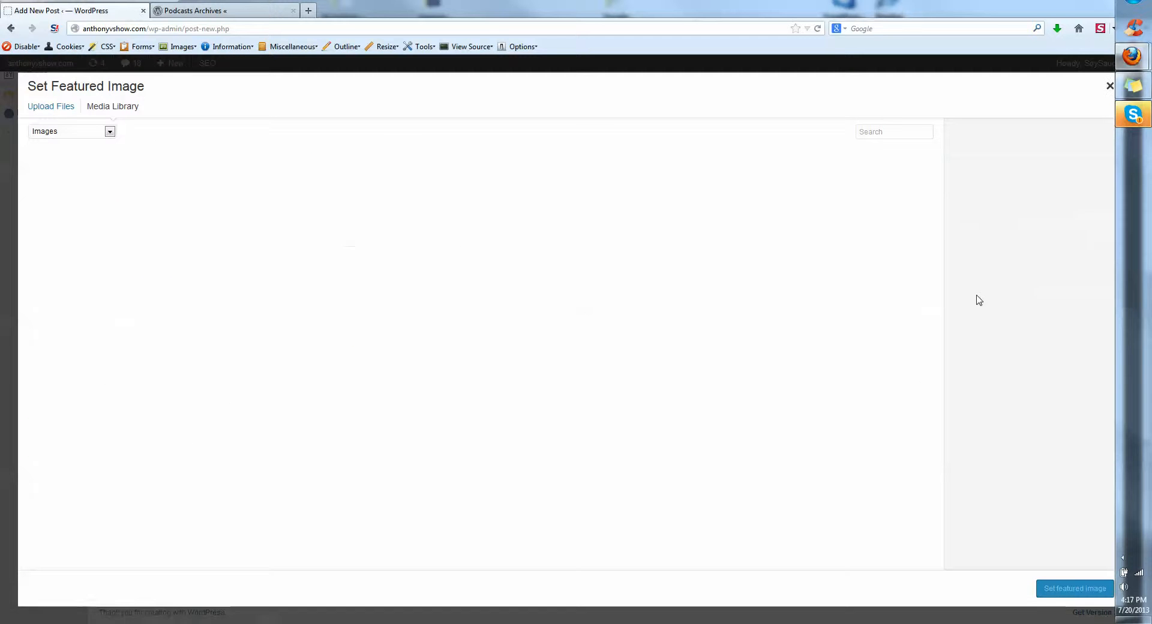
pyautogui.click(168, 282)
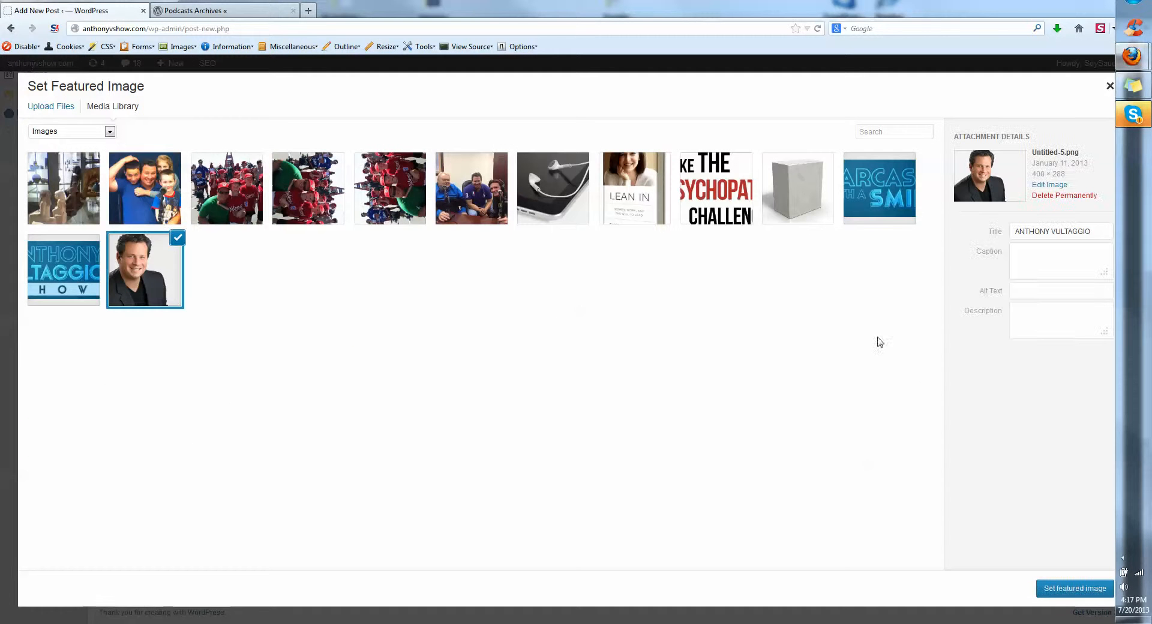
pyautogui.click(1060, 588)
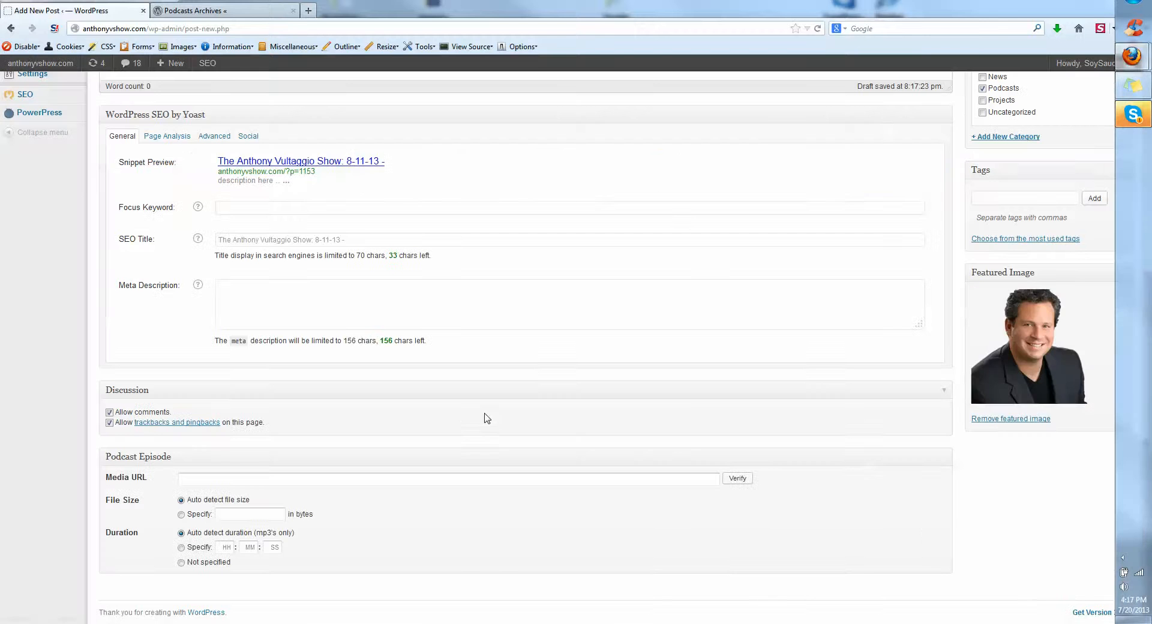
pyautogui.click(281, 480)
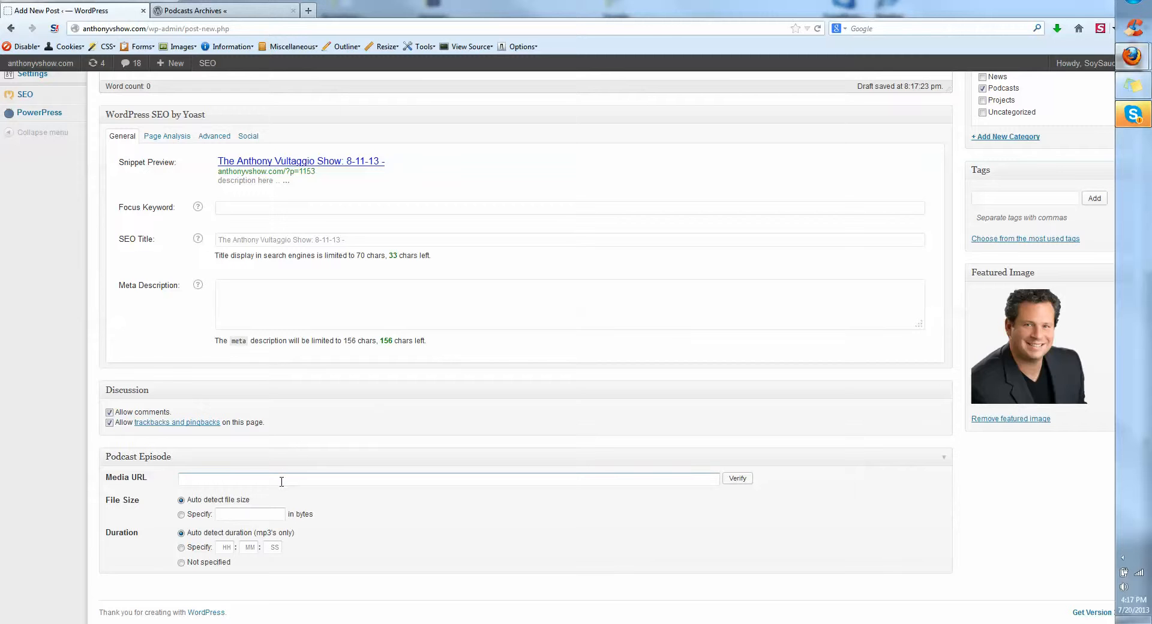
pyautogui.rightClick(240, 477)
pyautogui.click(209, 478)
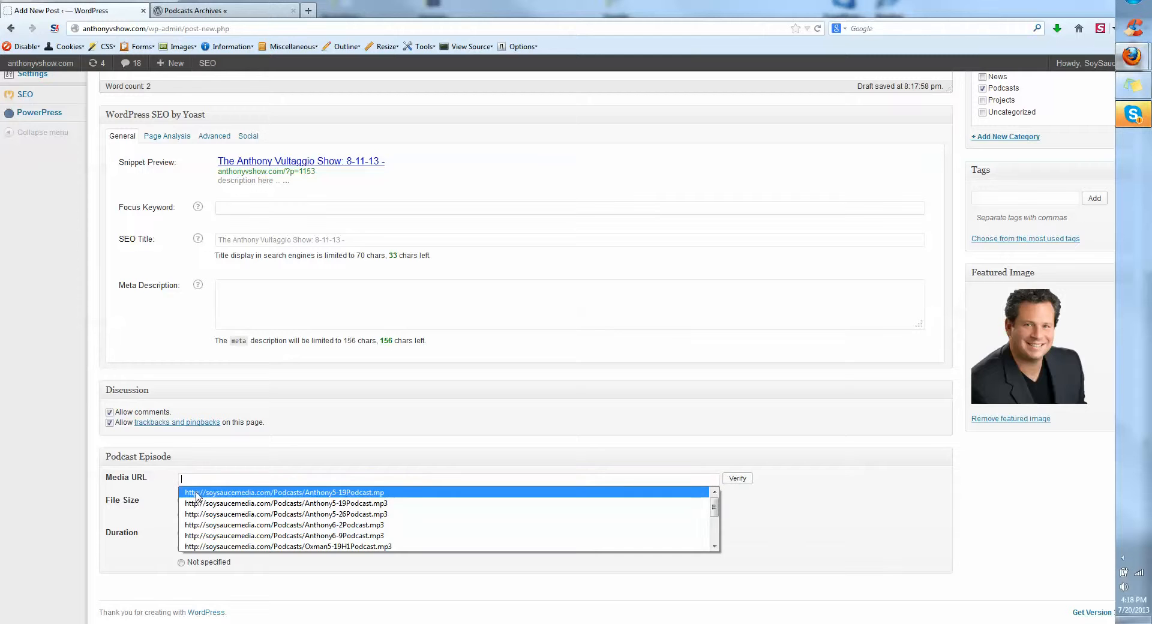
pyautogui.click(197, 493)
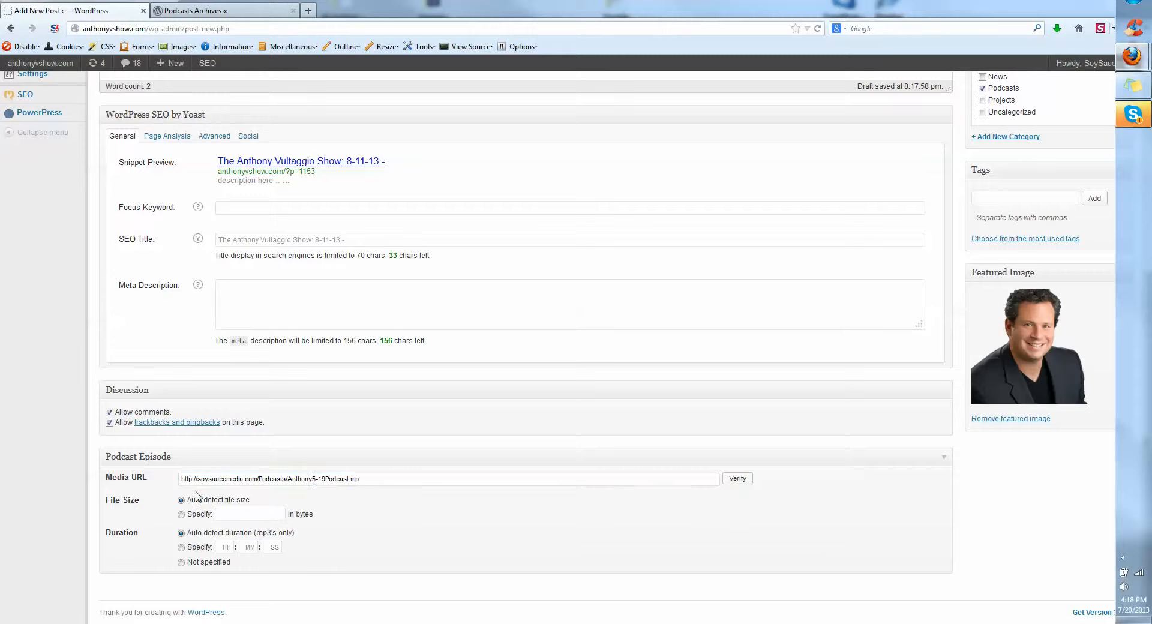
# Try verifying the media URL with spaces added before and after 5-19 in the file name
pyautogui.click(309, 478)
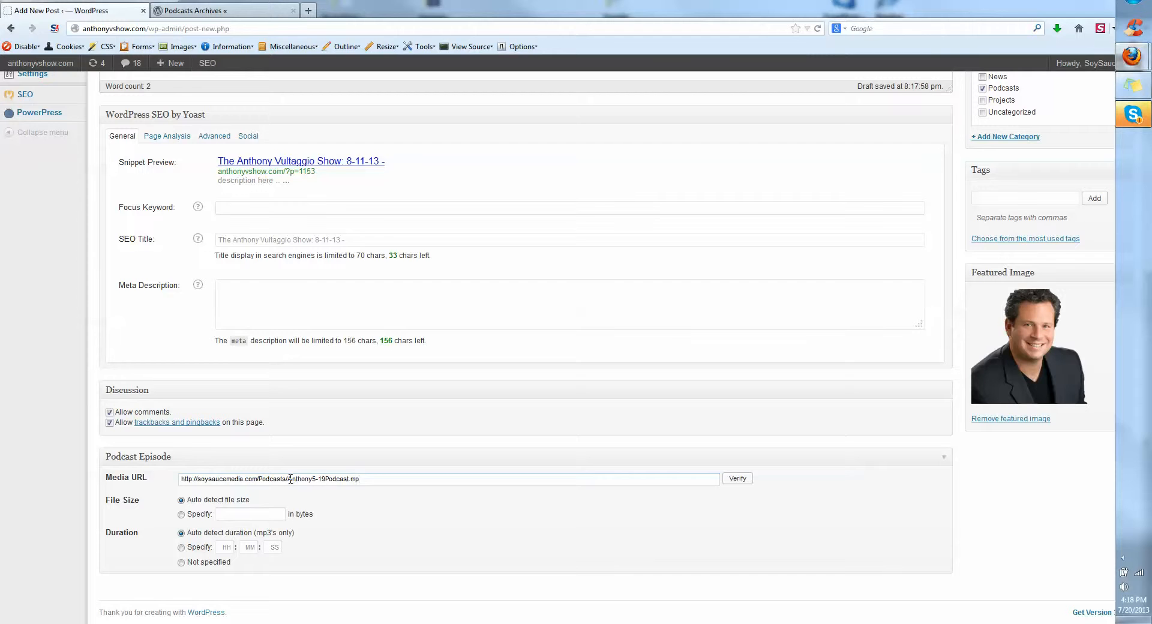
pyautogui.moveTo(289, 479); pyautogui.dragTo(314, 479)
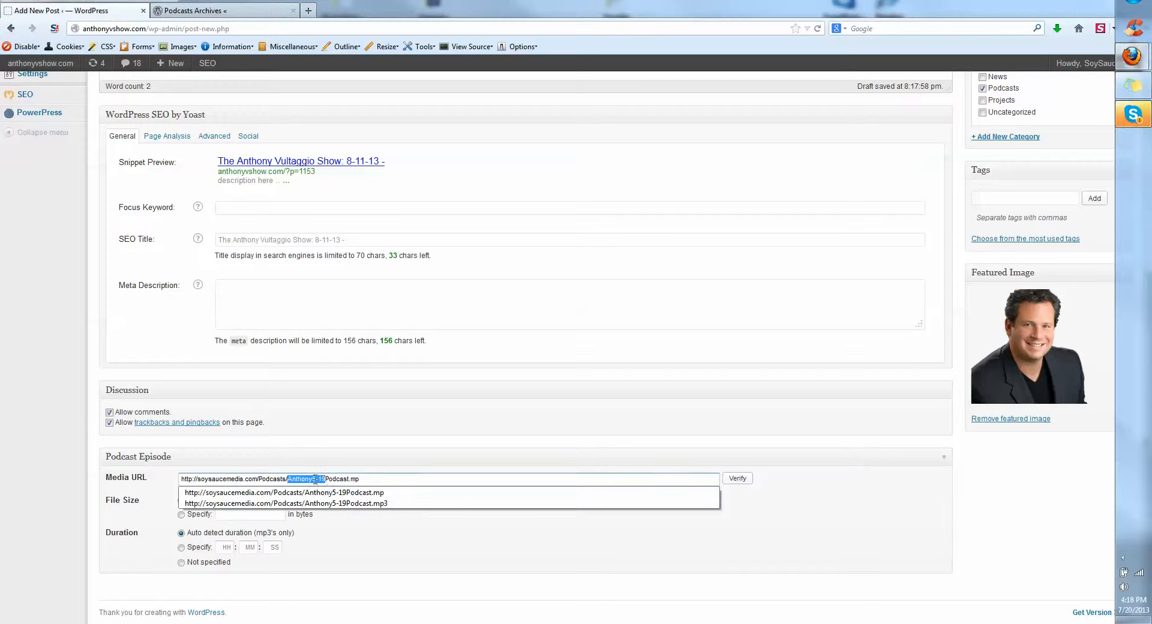
pyautogui.click(313, 478)
pyautogui.click(327, 478)
pyautogui.click(737, 478)
# Remove the spaces from the file name in the media URL and verify the link ending in .mp
pyautogui.click(320, 502)
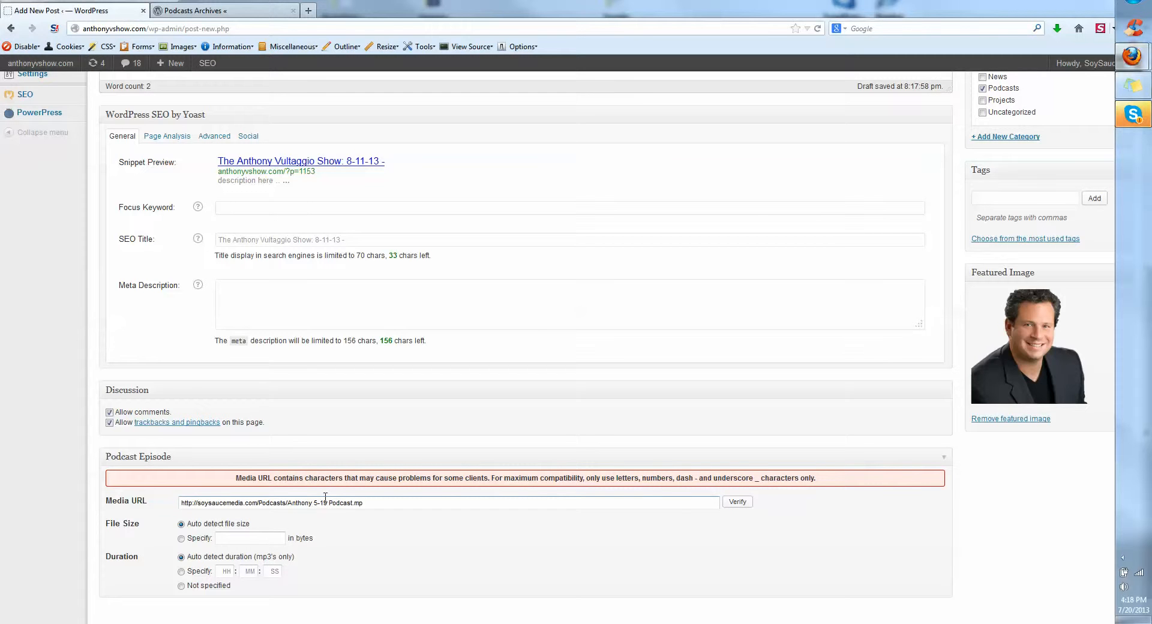
pyautogui.press('BackSpace')
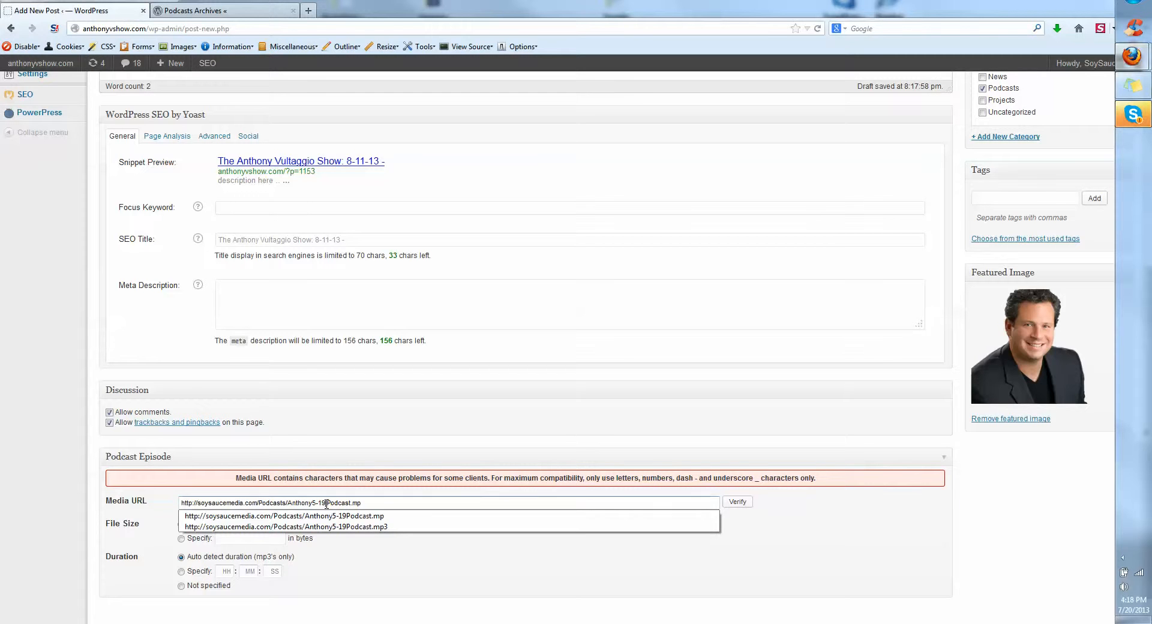
pyautogui.click(736, 504)
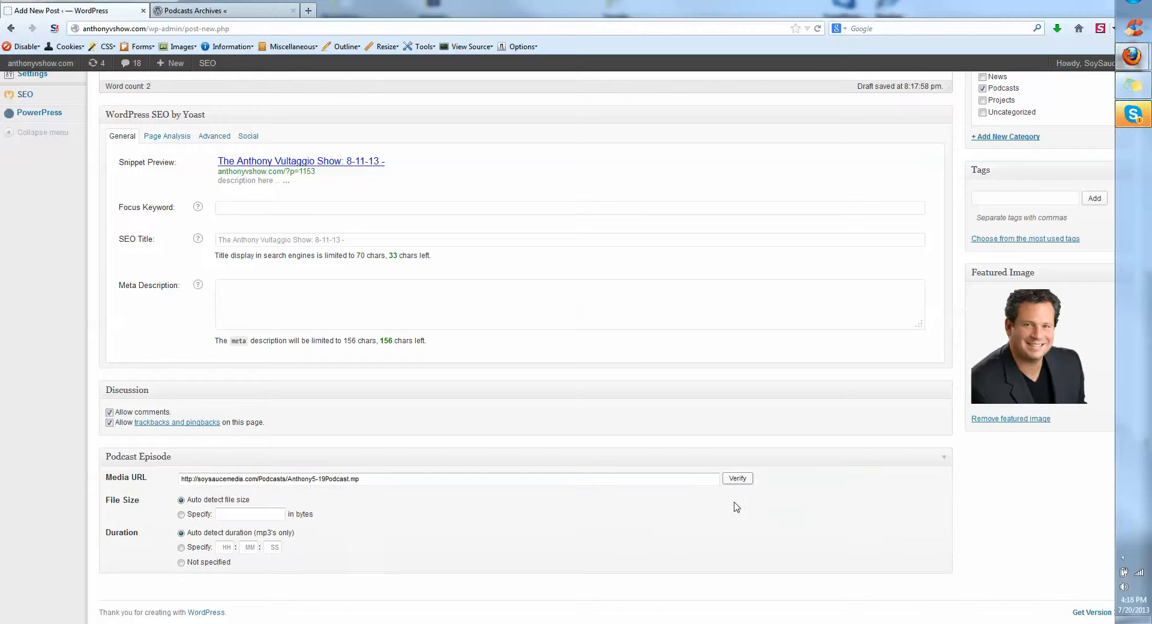
pyautogui.click(745, 479)
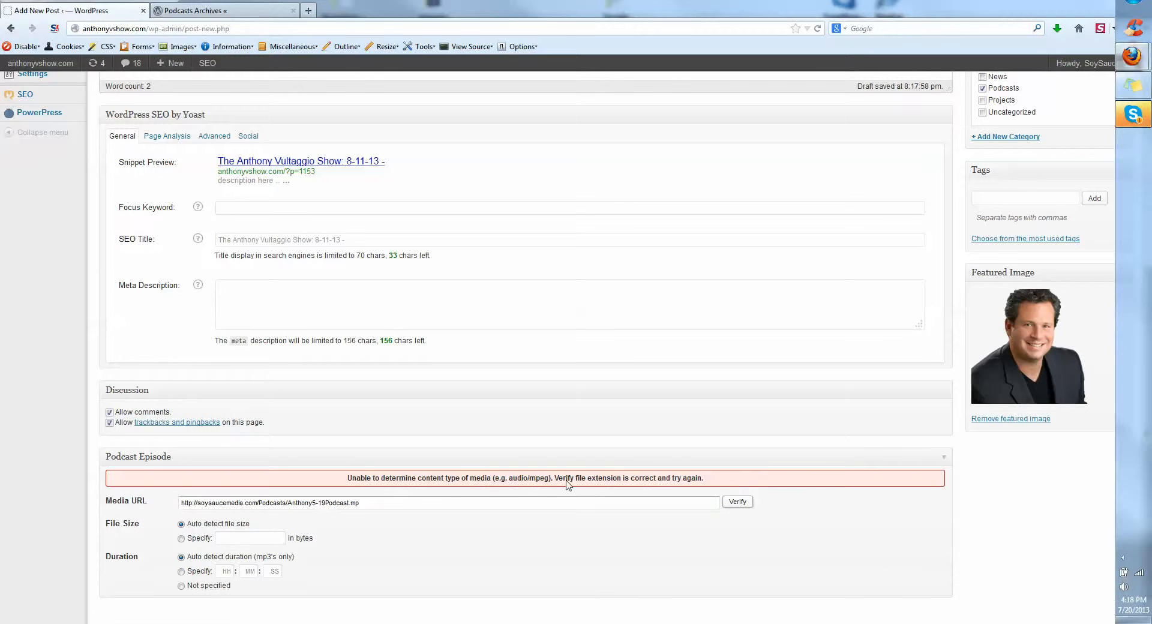
# Complete the media URL's file extension as .mp3 and verify the episode link
pyautogui.click(372, 504)
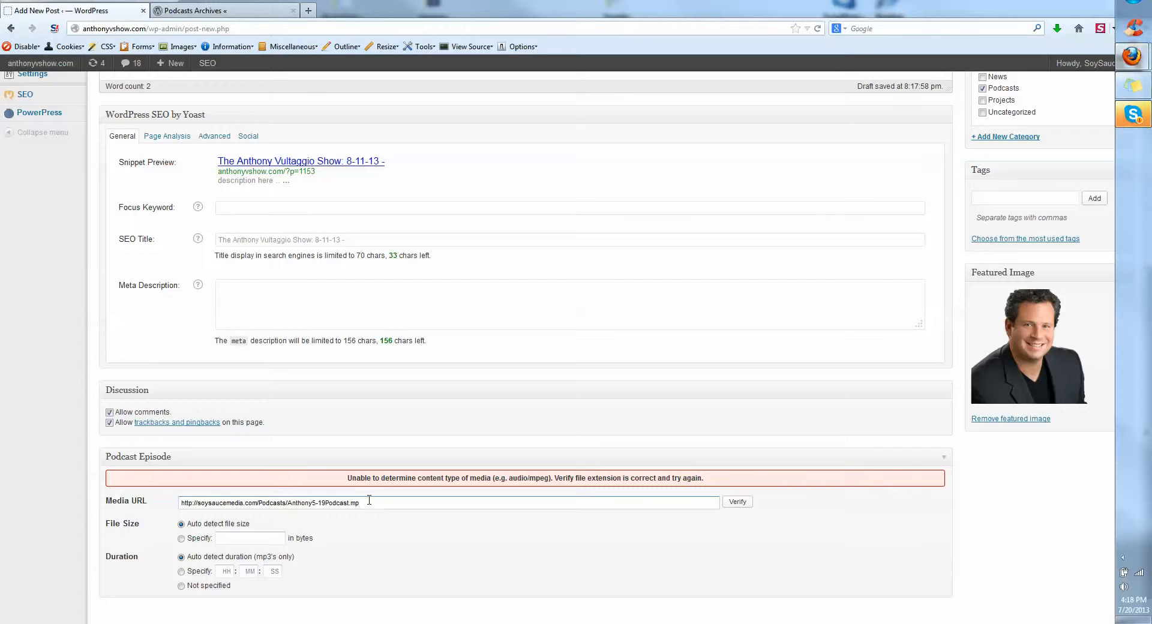
pyautogui.write('3')
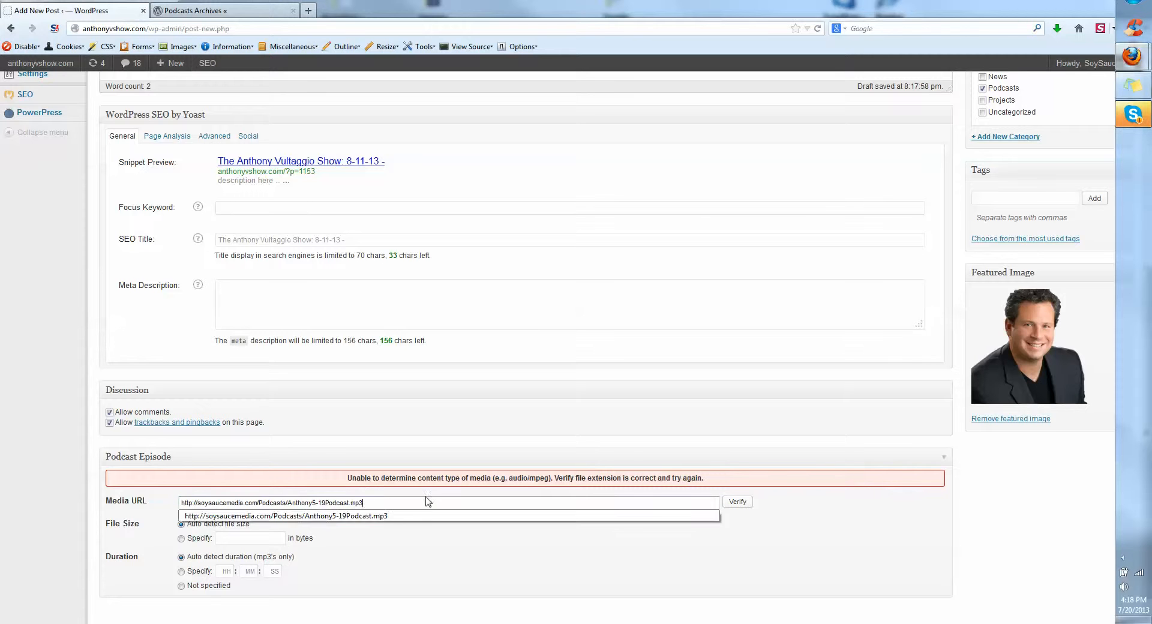
pyautogui.press('Down')
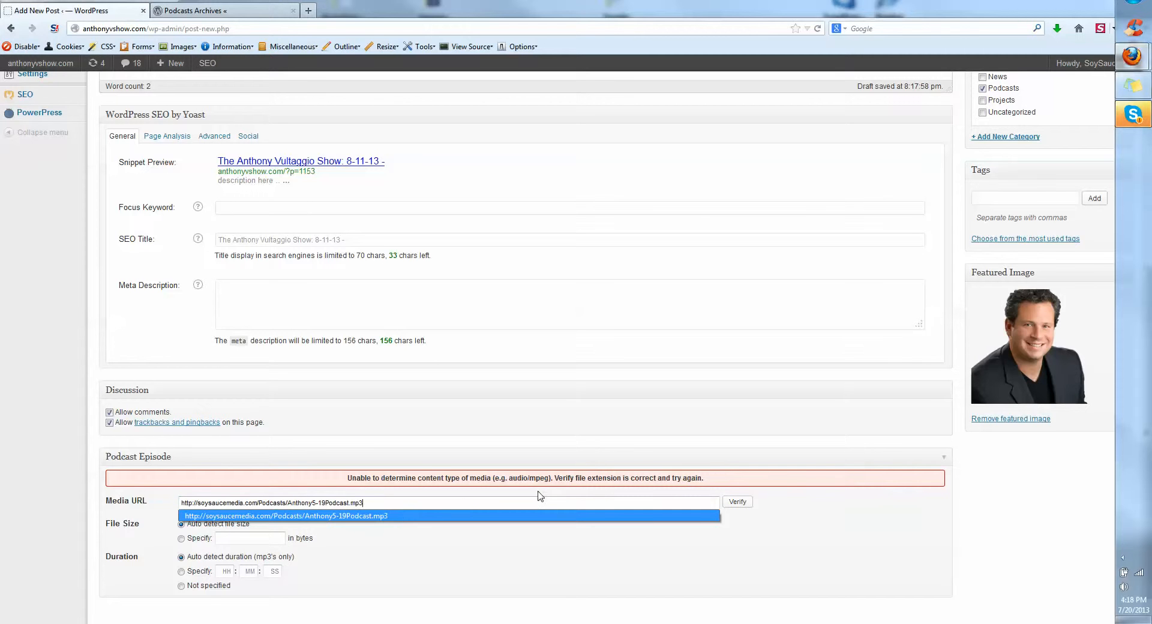
pyautogui.click(735, 502)
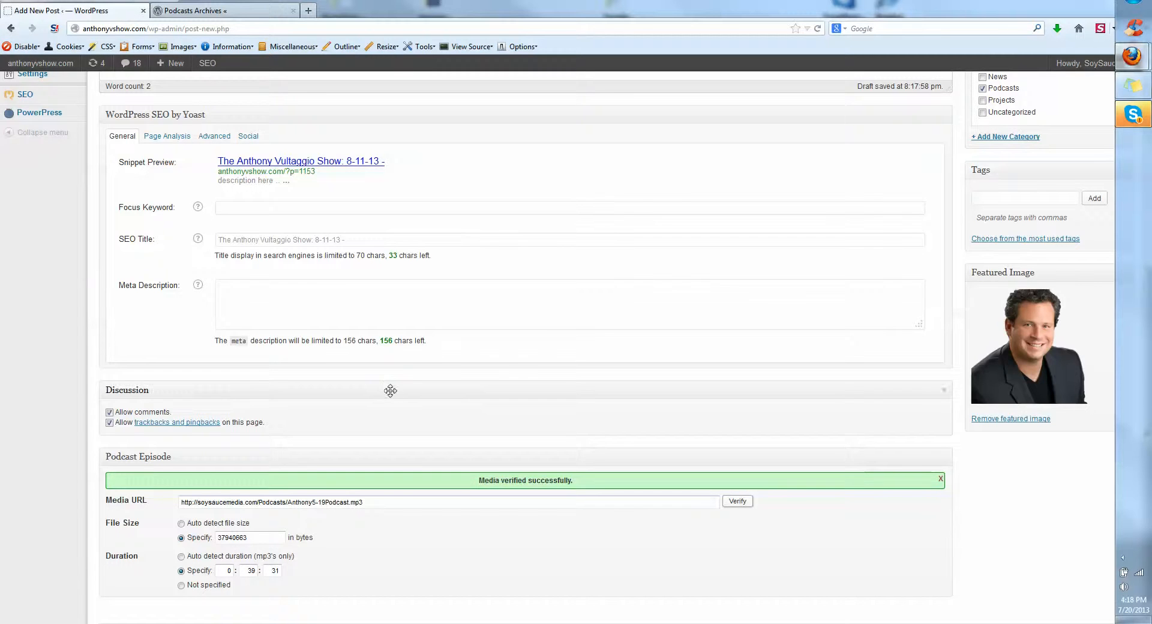
# Publish the new podcast post
pyautogui.scroll(5, 408, 348)
pyautogui.click(1109, 312)
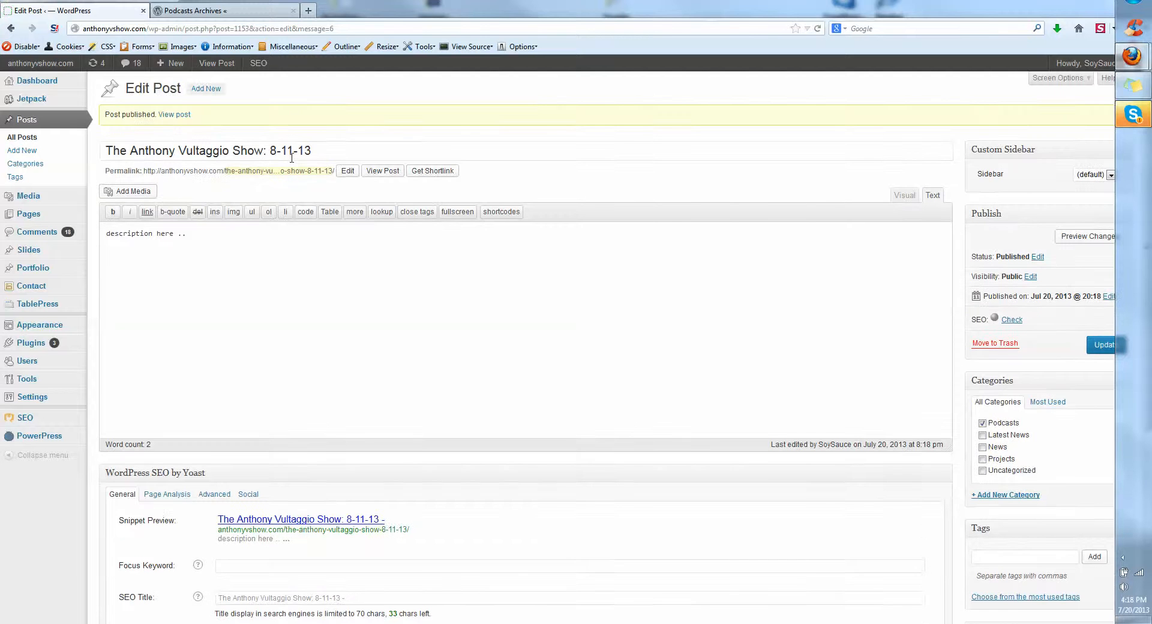
# Open the published post's publication date settings and leave them without changes
pyautogui.click(1109, 297)
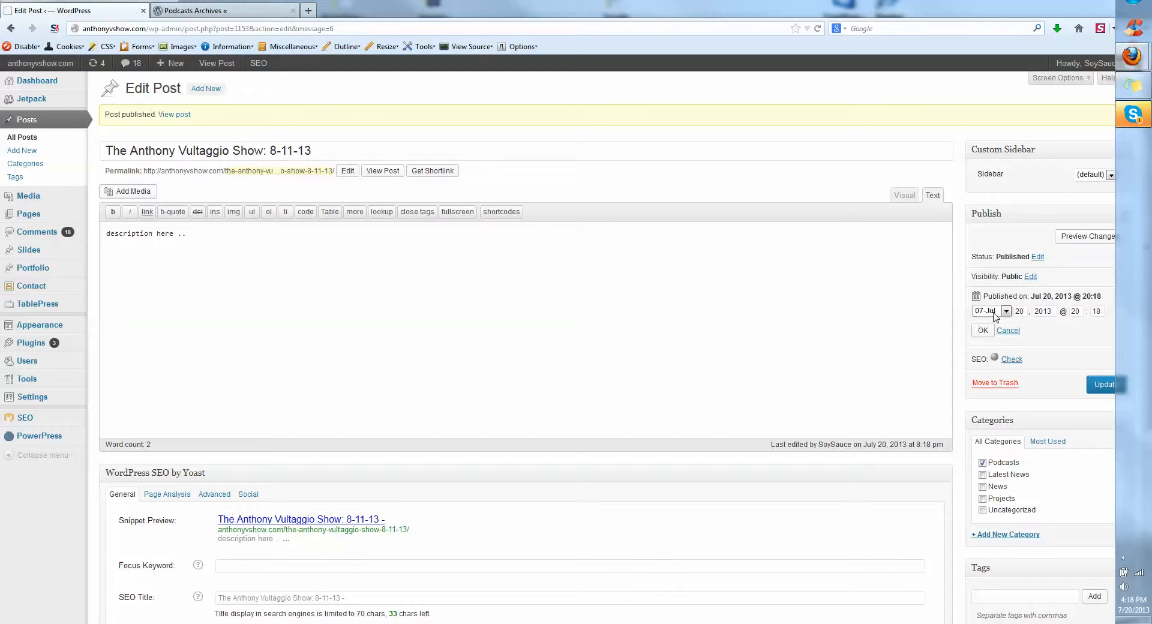
pyautogui.click(1008, 330)
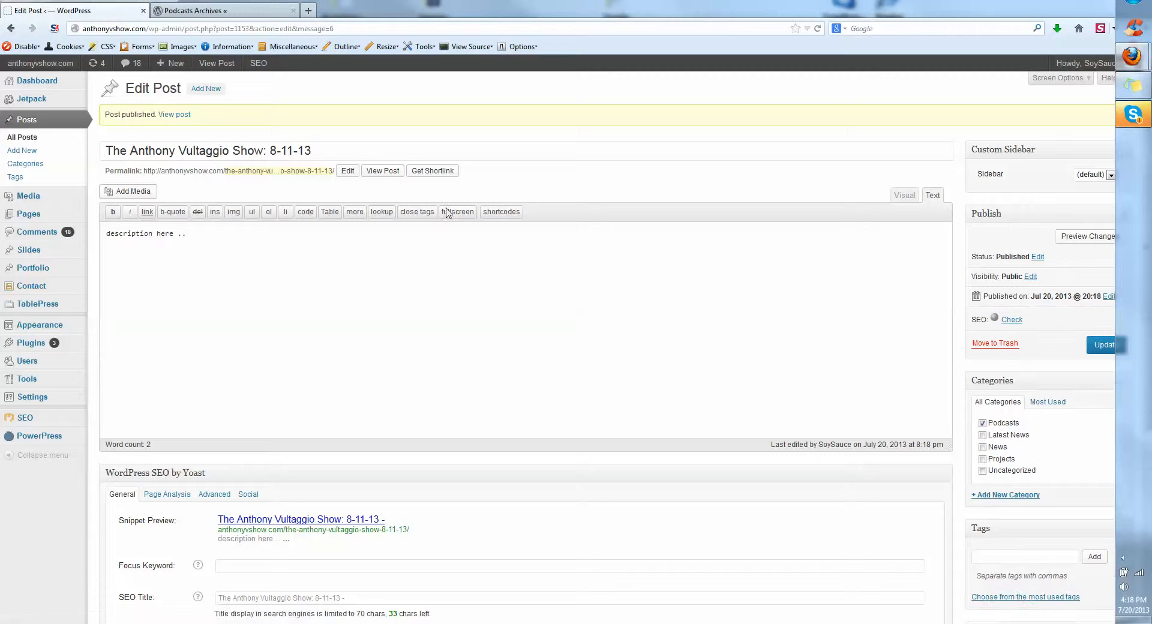
# Reload the site's Podcasts page and check the 8-11-13 episode's image, description and playback links
pyautogui.click(205, 12)
pyautogui.click(221, 29)
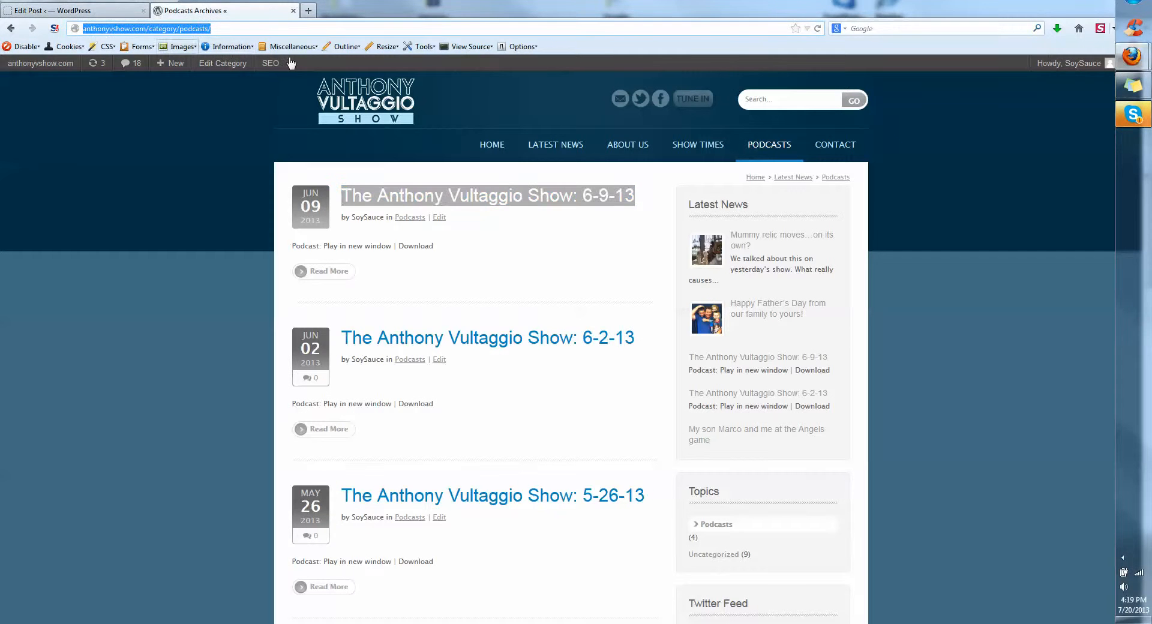
pyautogui.click(772, 150)
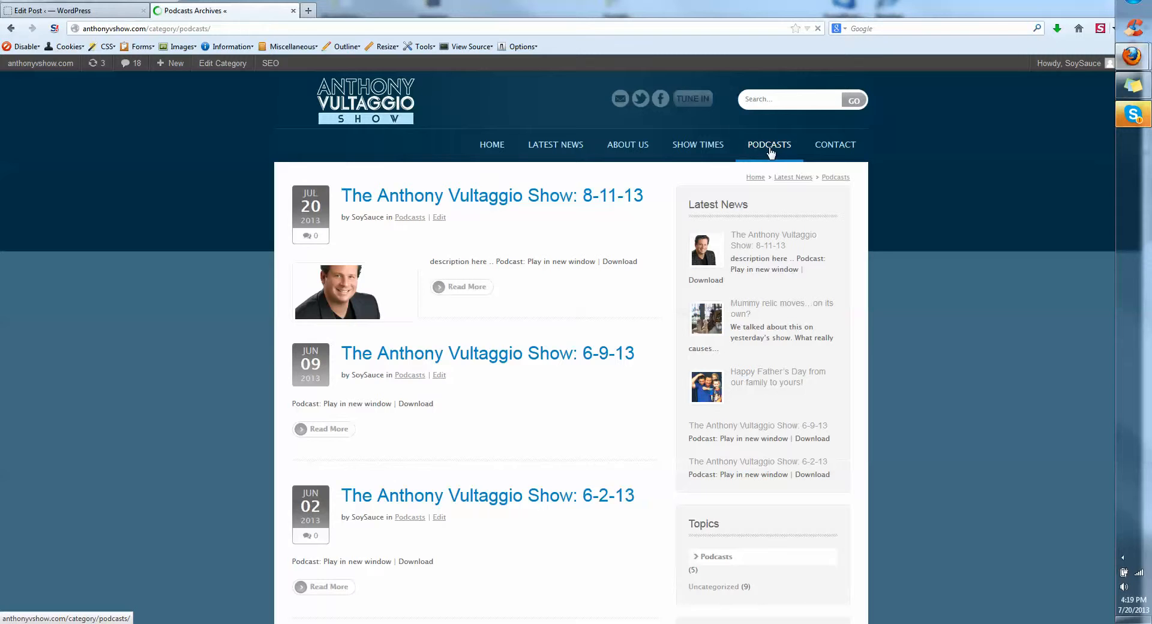
pyautogui.moveTo(367, 286)
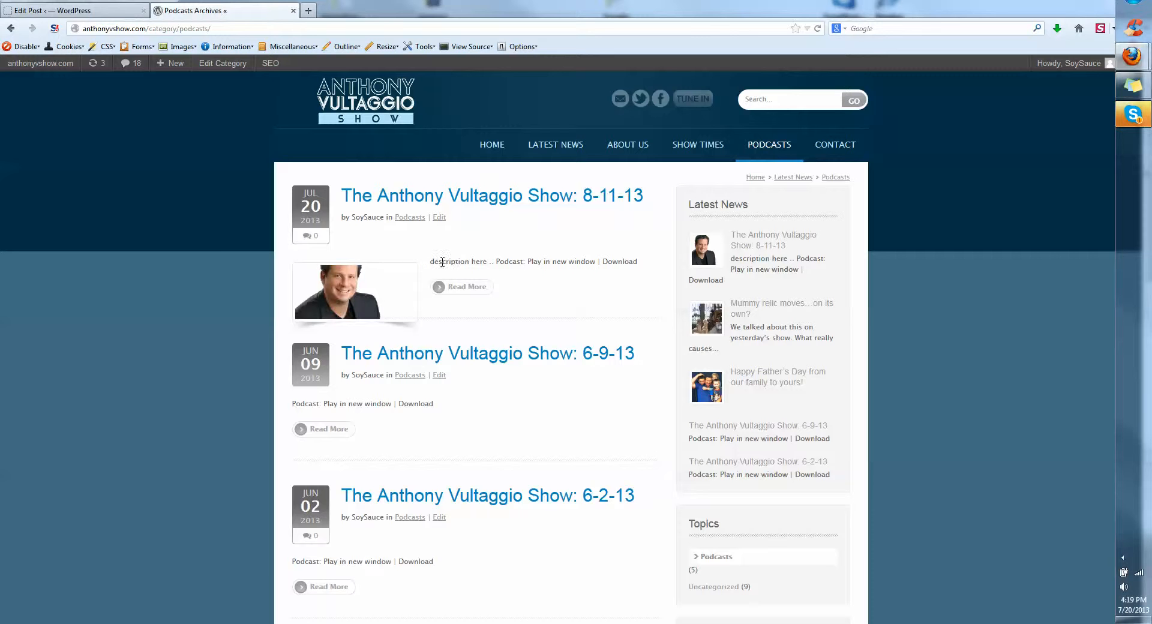
pyautogui.moveTo(442, 262); pyautogui.dragTo(614, 257)
pyautogui.click(570, 255)
# Open the full 8-11-13 episode post on the site and look over its page
pyautogui.click(466, 286)
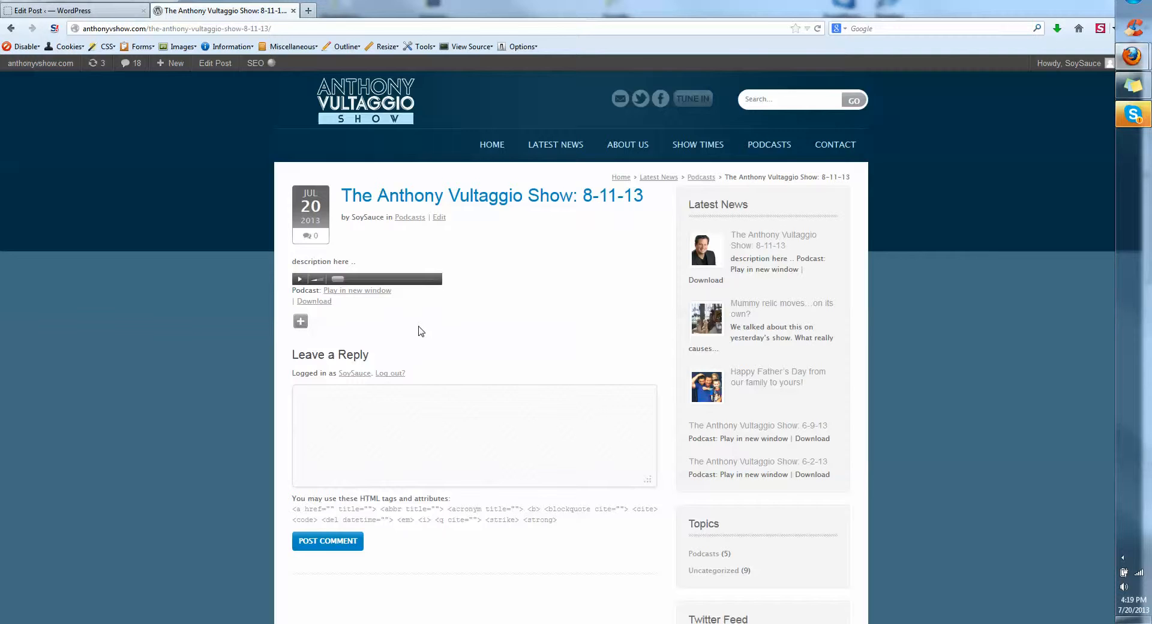
pyautogui.scroll(-6, 385, 304)
pyautogui.scroll(6, 386, 303)
# Return to the 8-11-13 post's editor and move the post to the trash
pyautogui.click(112, 12)
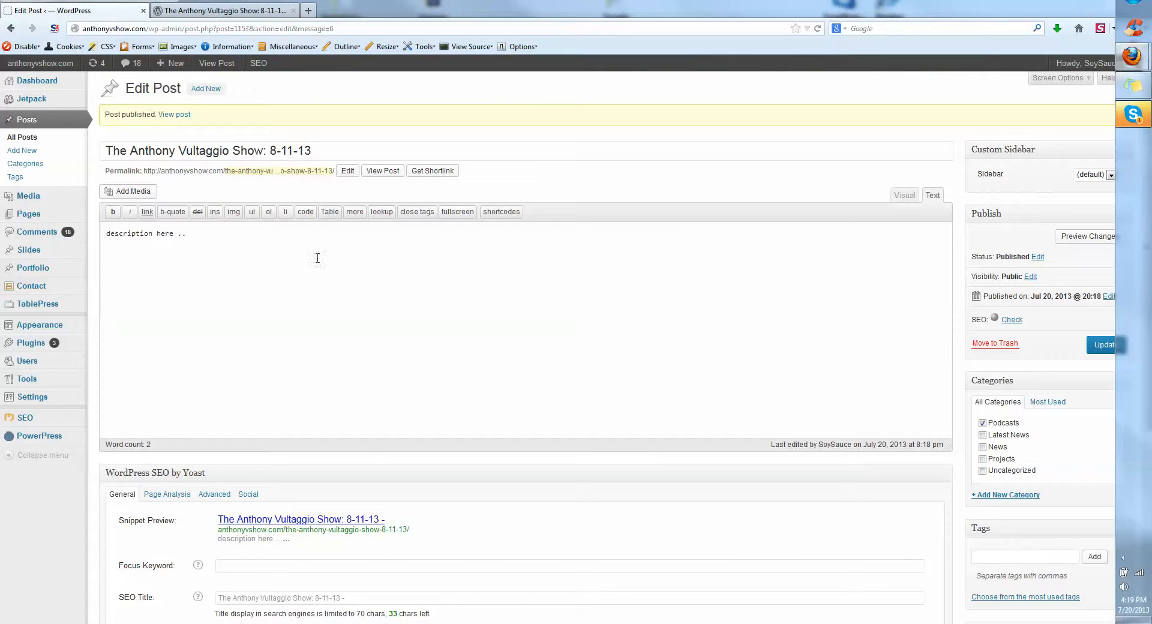
pyautogui.click(1001, 344)
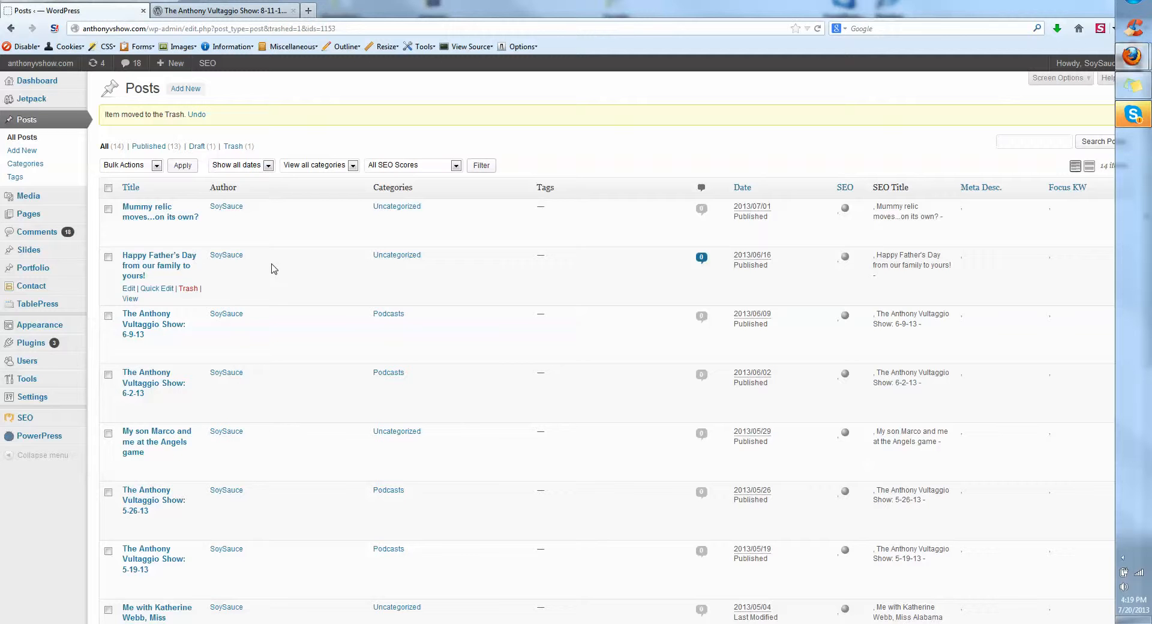
pyautogui.moveTo(48, 200)
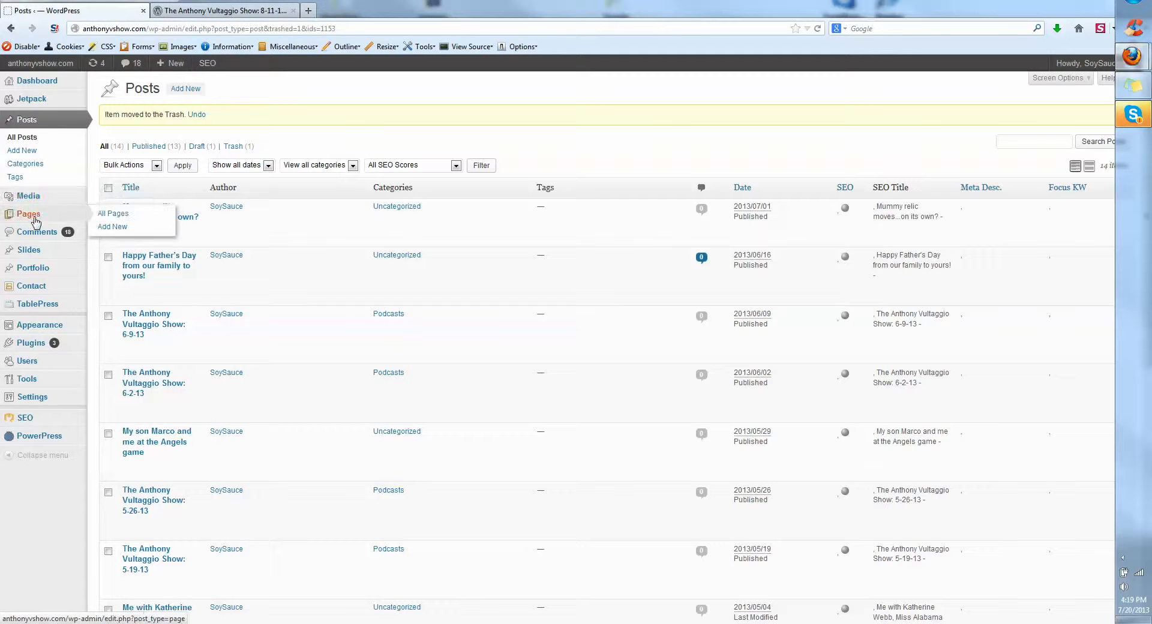
pyautogui.moveTo(29, 250)
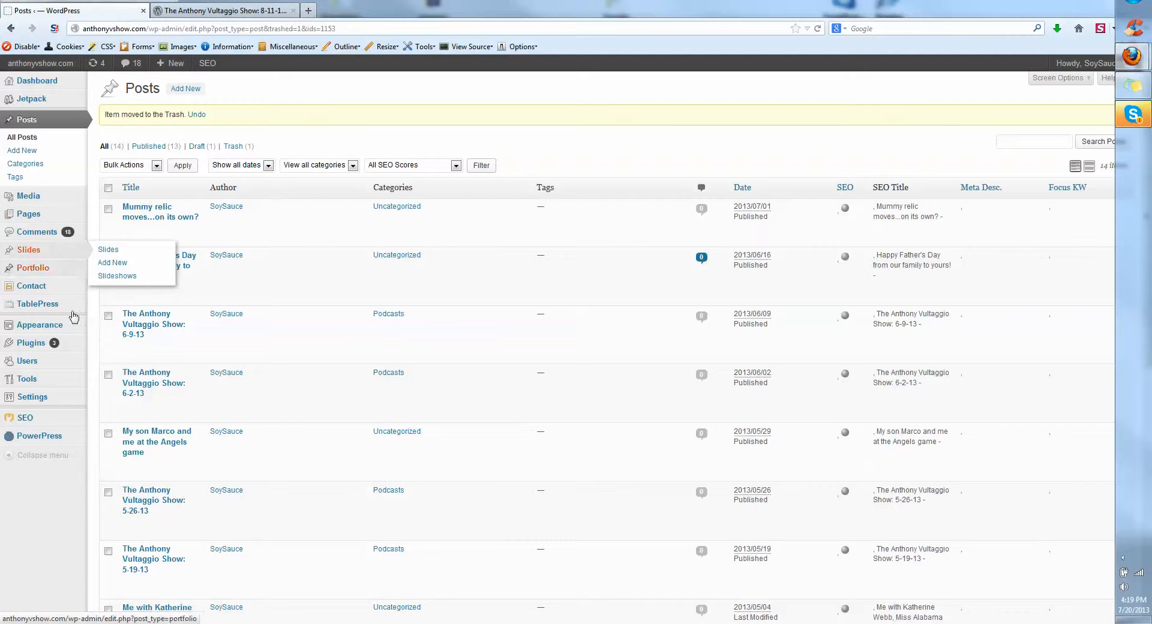
pyautogui.moveTo(85, 317)
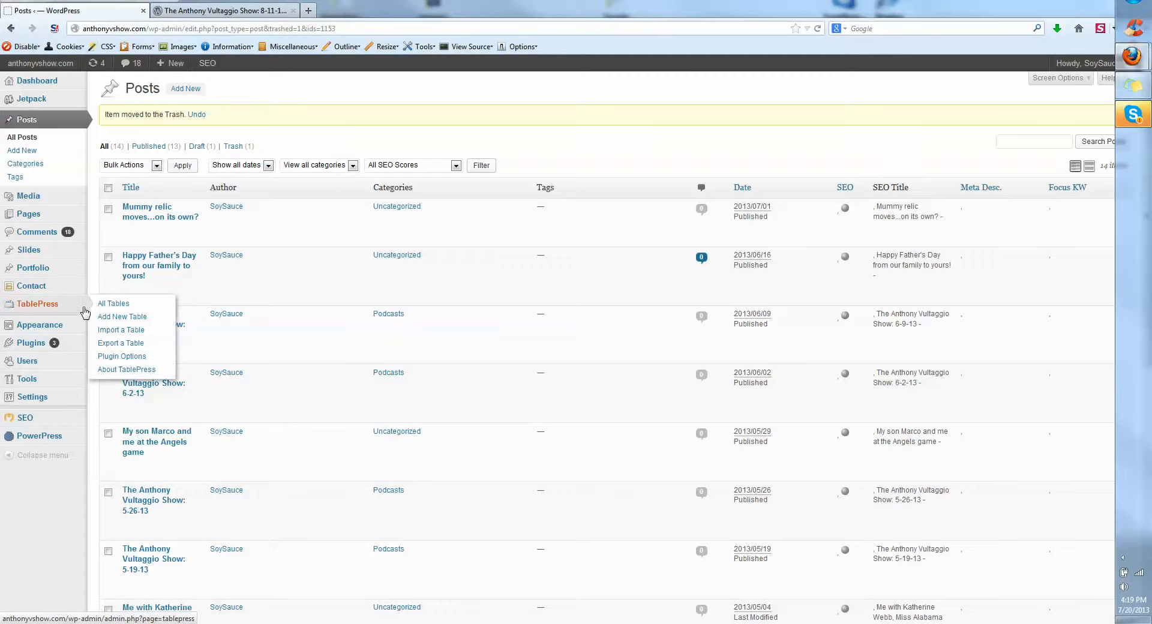
pyautogui.moveTo(156, 431)
pyautogui.moveTo(140, 516)
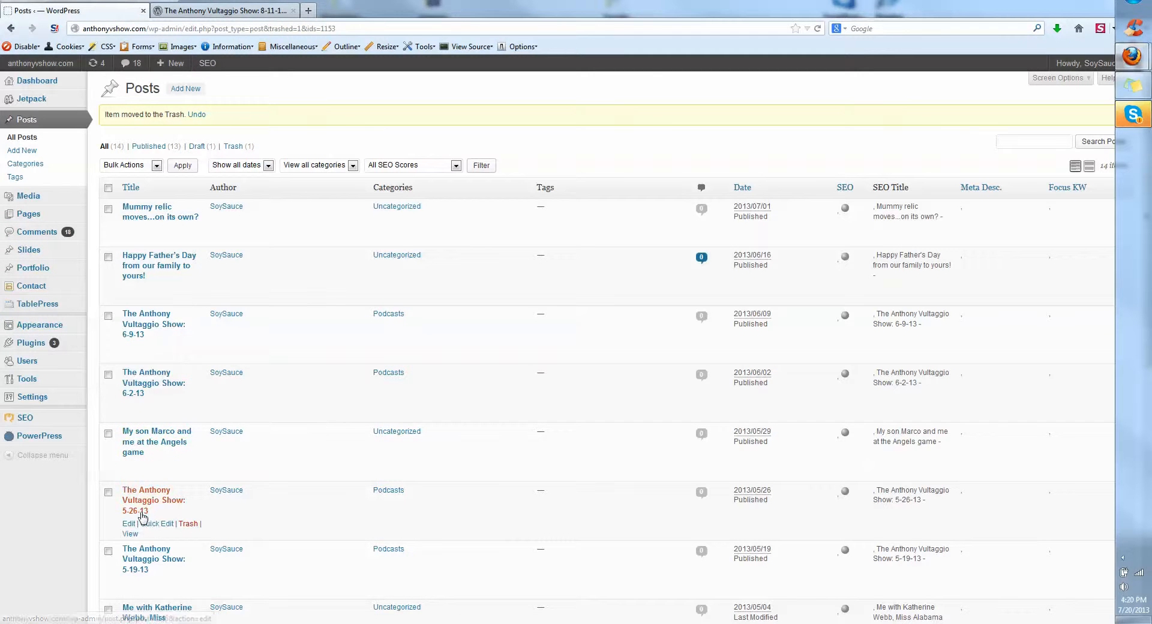